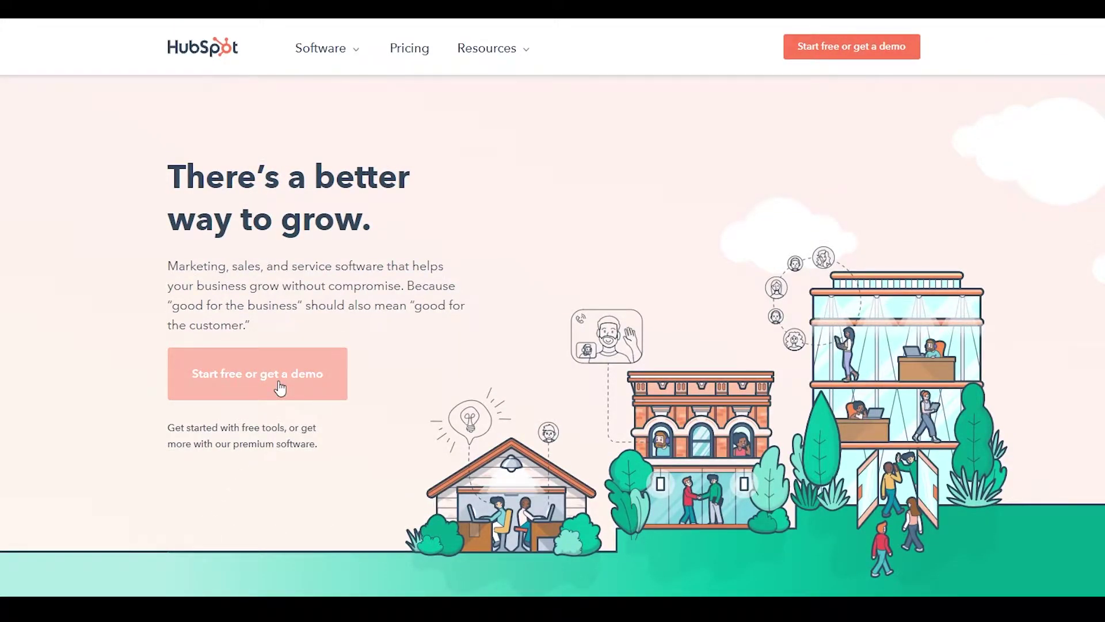
Review the hubs on the Get Started With HubSpot page and start the free Sales Hub sign-up
left_click(280, 387)
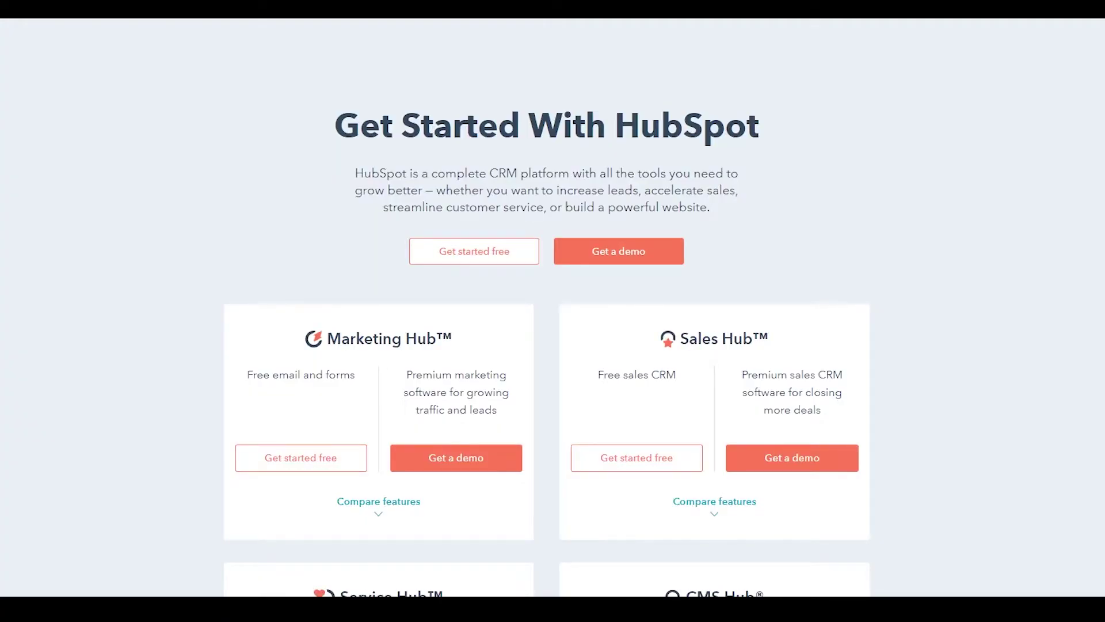
scroll(446, 534, "down", 8)
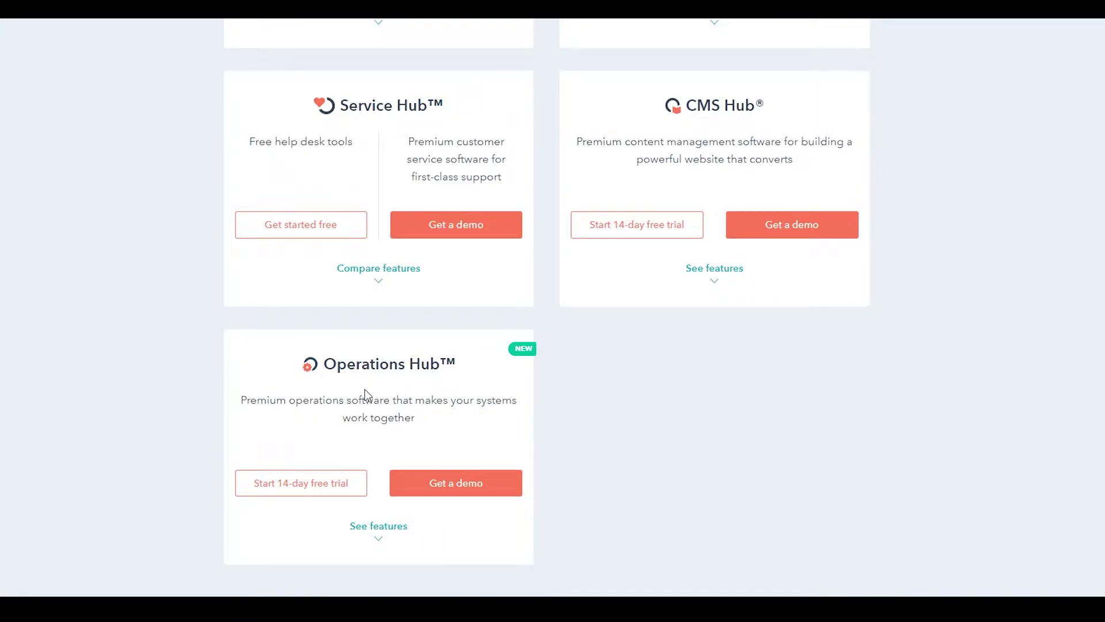
scroll(365, 396, "up", 7)
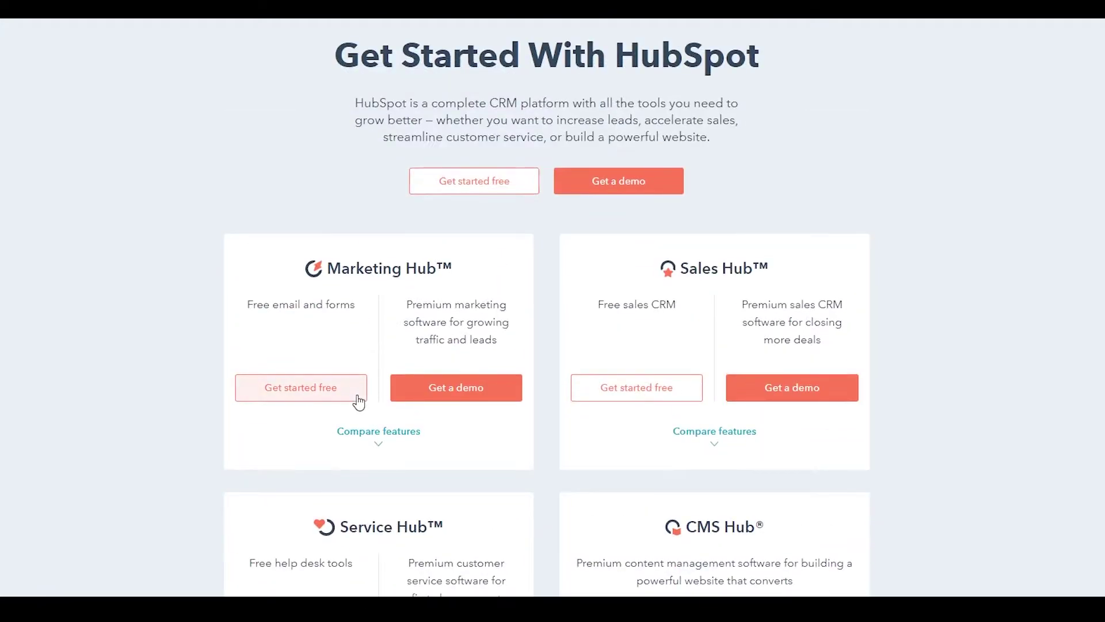
scroll(416, 364, "down", 5)
scroll(415, 368, "down", 4)
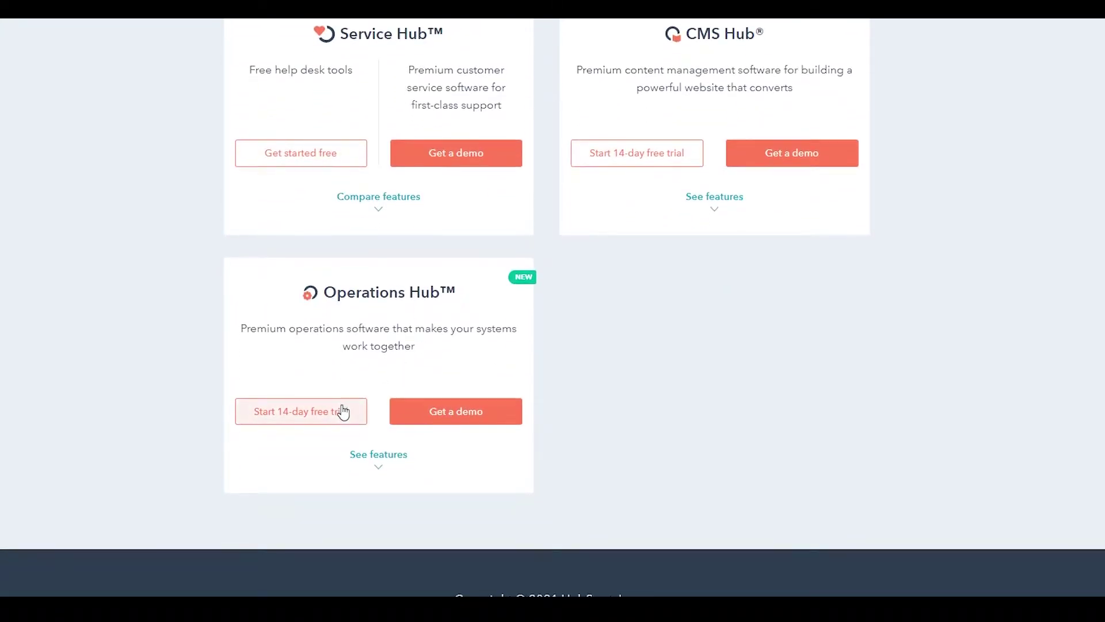
scroll(340, 412, "up", 5)
scroll(329, 406, "down", 6)
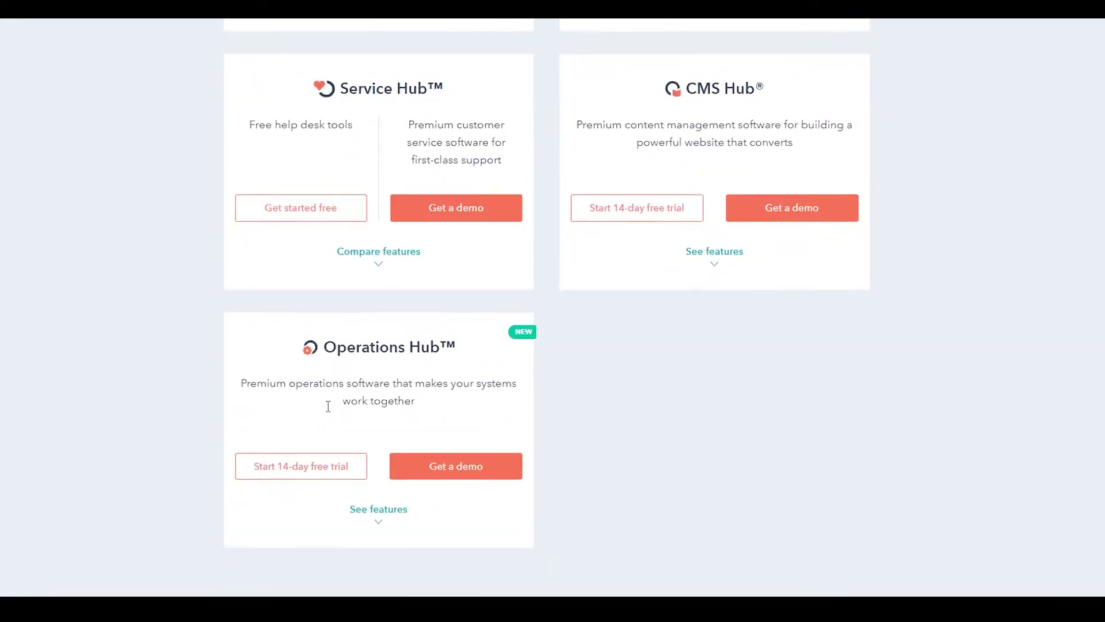
scroll(330, 397, "up", 7)
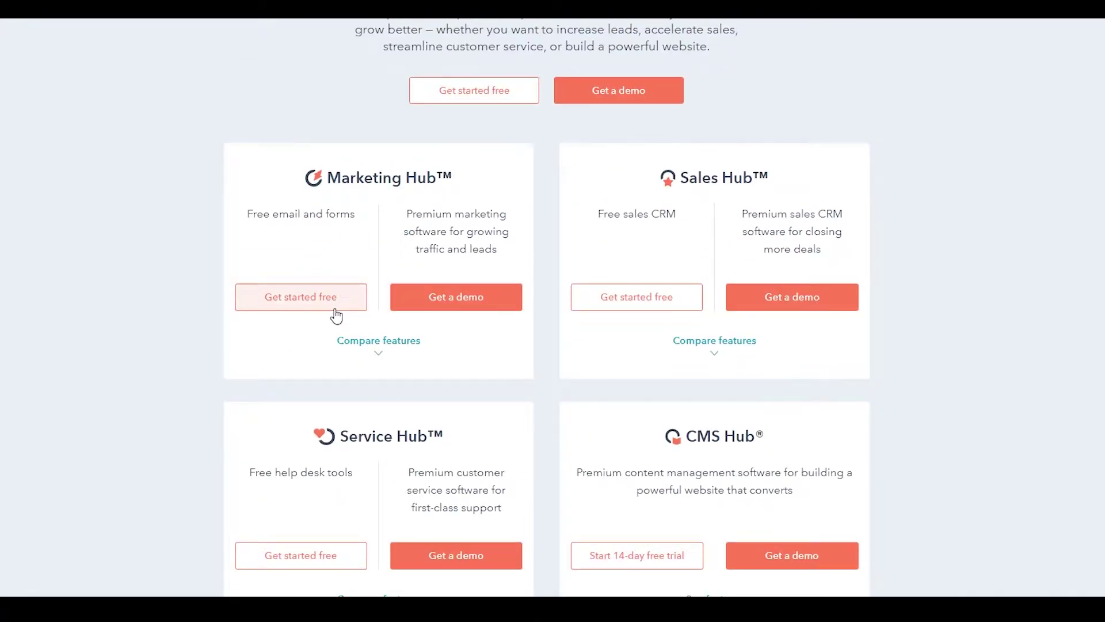
left_click(637, 314)
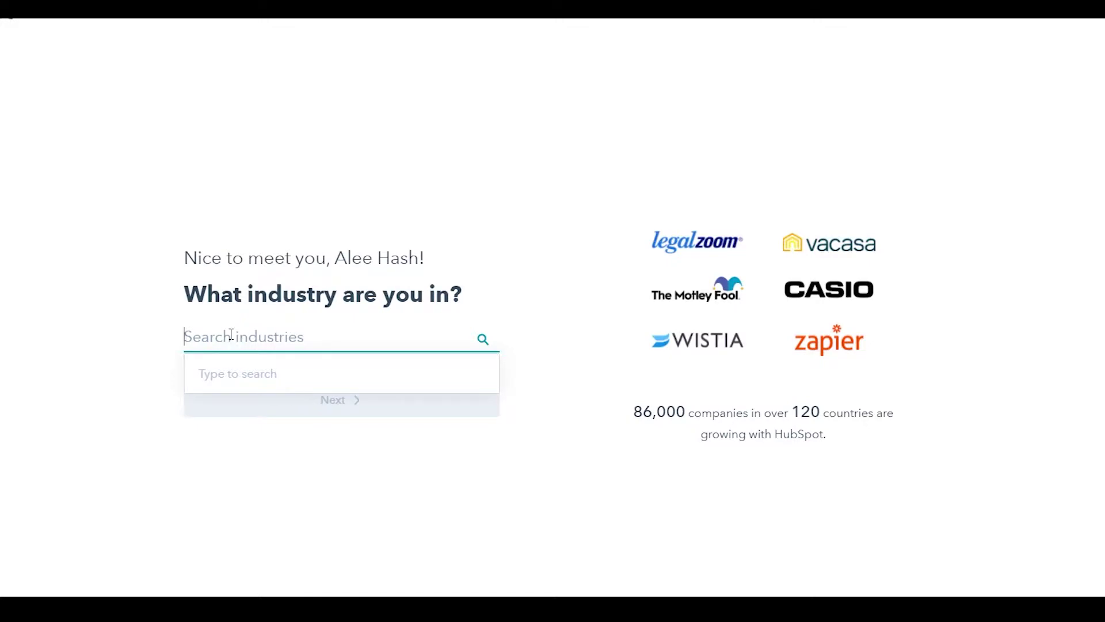
Set the industry to Media Production and choose an owner job role in the sign-up questions
type("media")
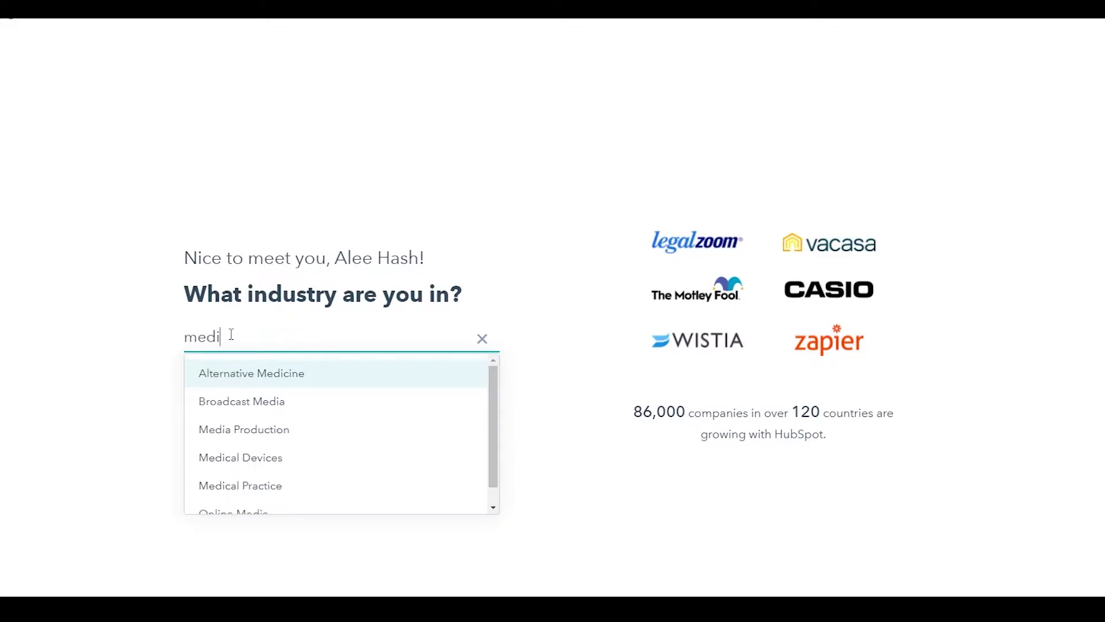
left_click(214, 399)
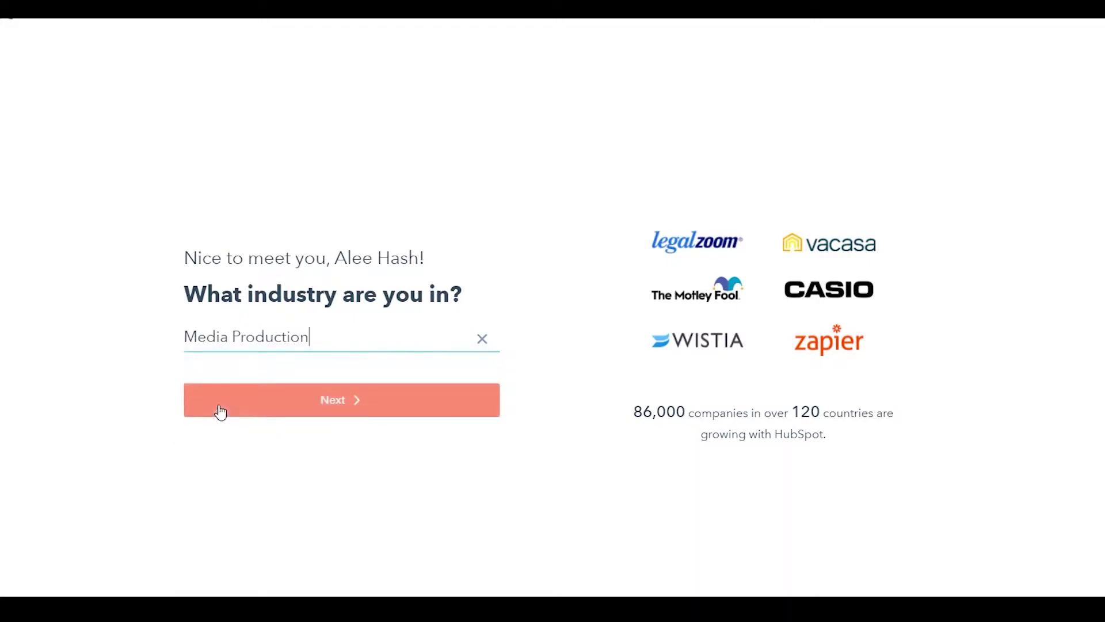
left_click(328, 412)
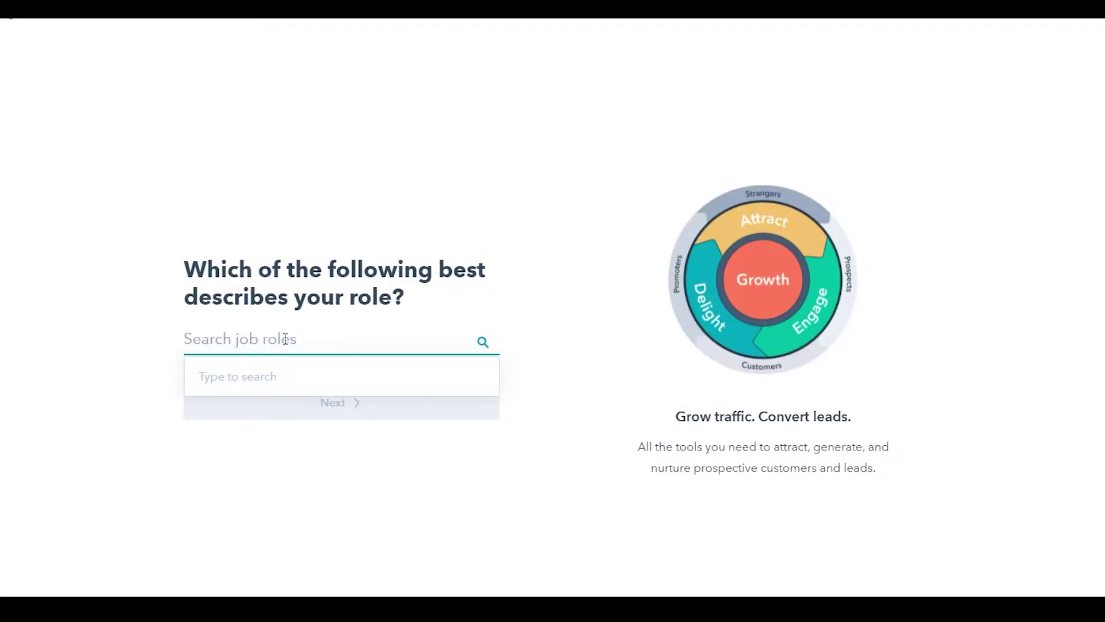
type("owner")
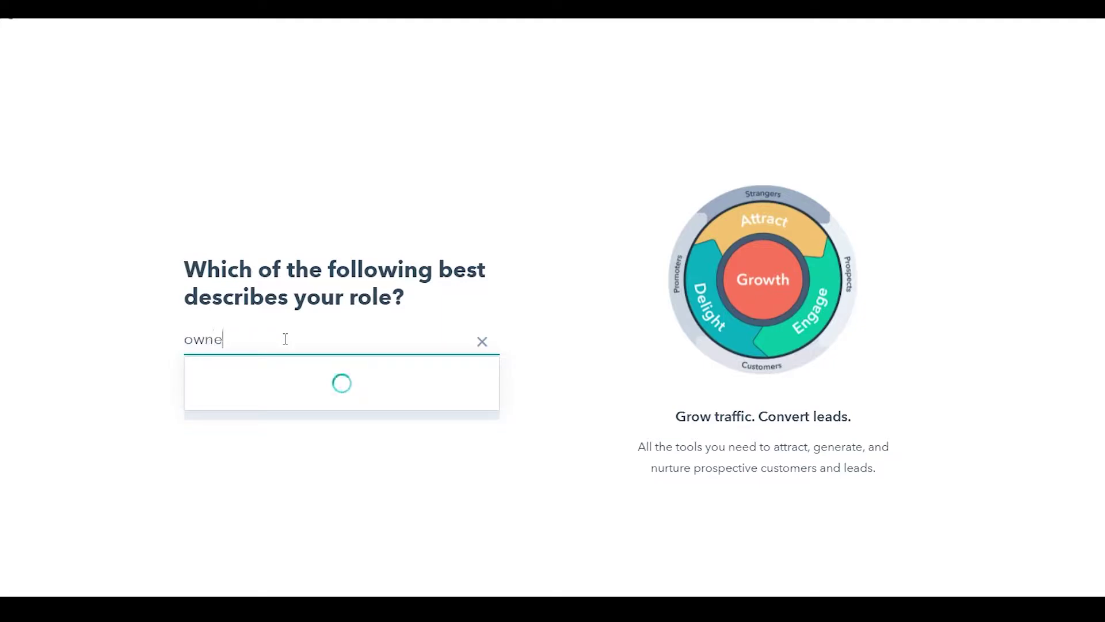
left_click(271, 376)
left_click(331, 403)
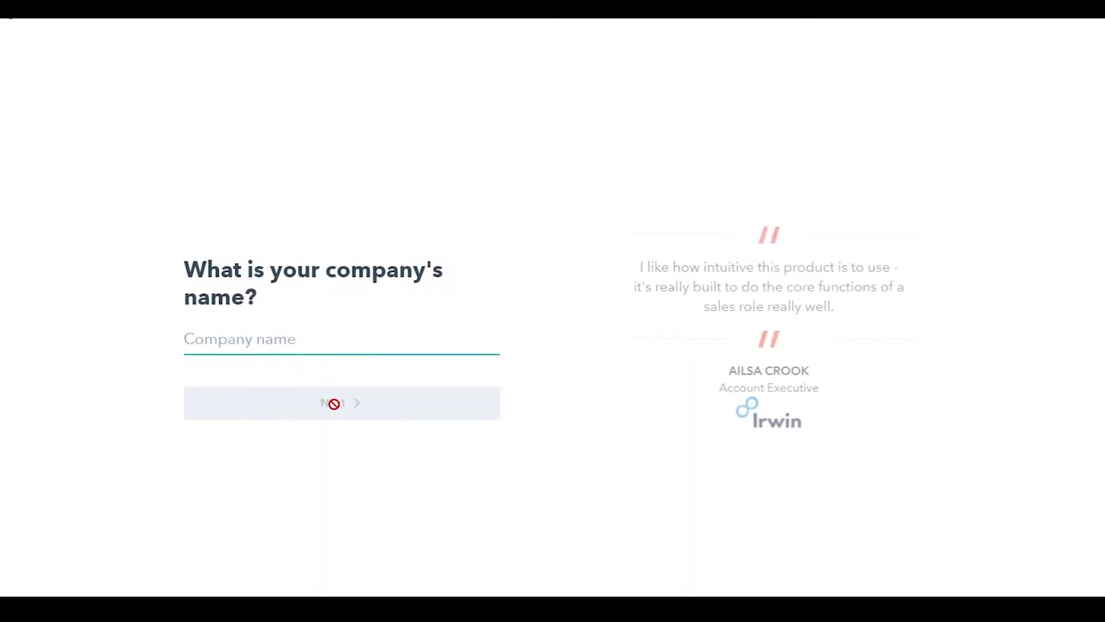
Enter Smallwood motions as the company name and choose 26 to 50 people as the company size
type("Smallwood motions")
left_click(326, 412)
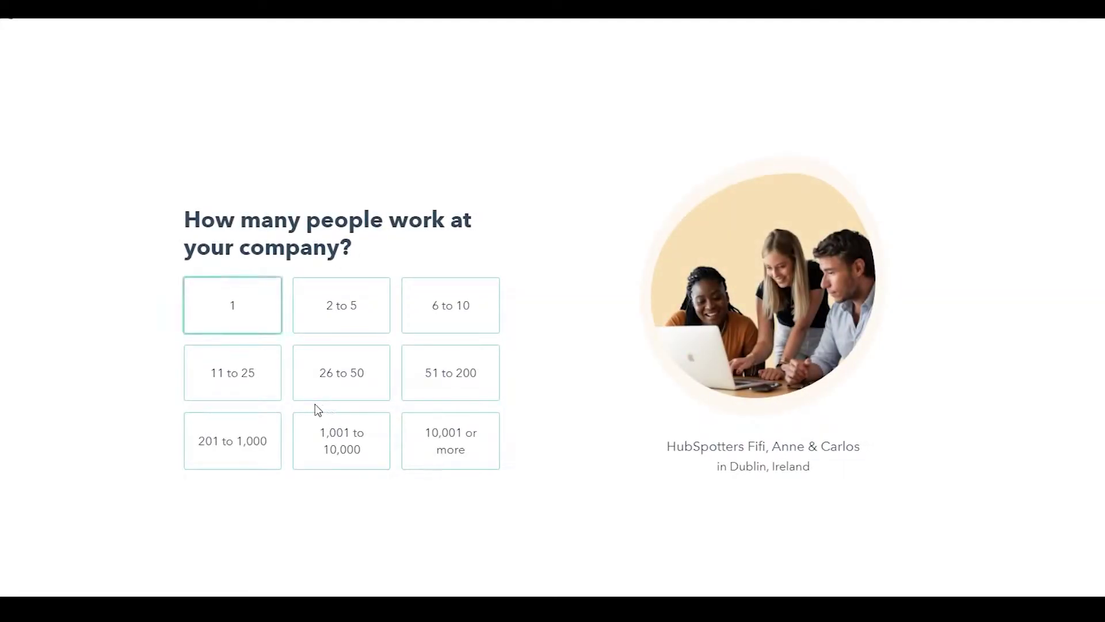
left_click(329, 368)
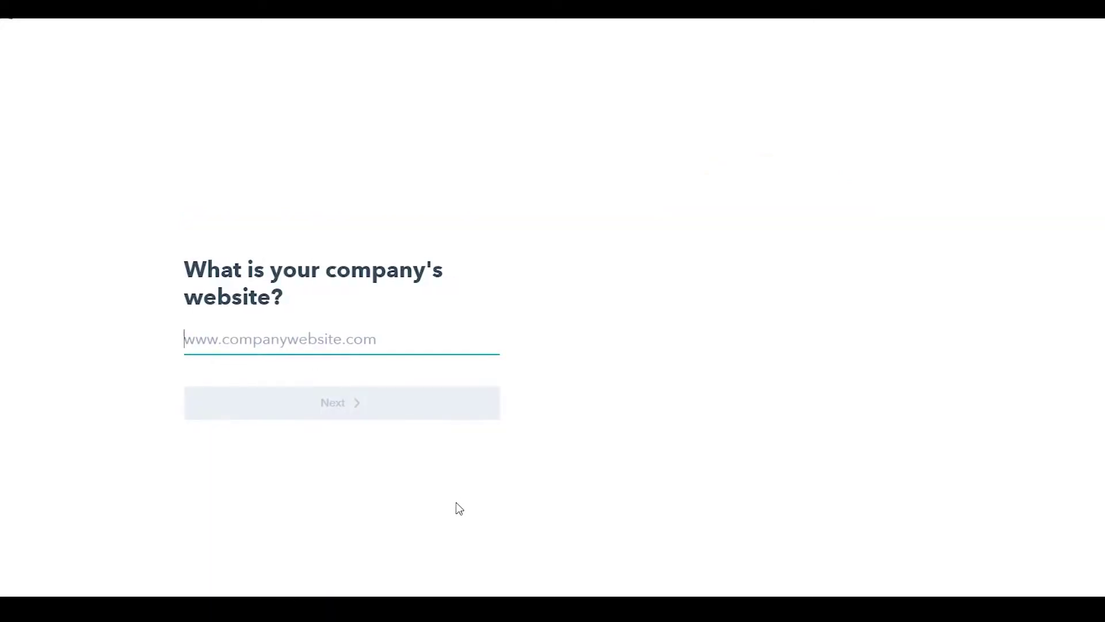
Complete the sign-up questions with website smallwoood.com, "I'm new to HubSpot, but I have used a CRM before", and Sales as the field
type("smallwoood.com")
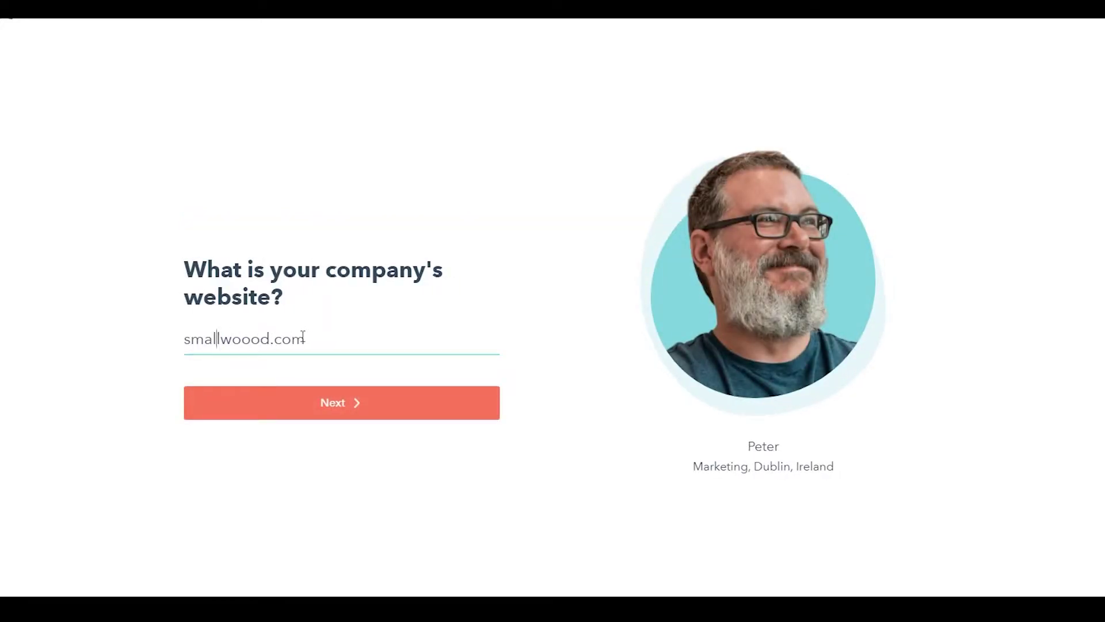
left_click(345, 409)
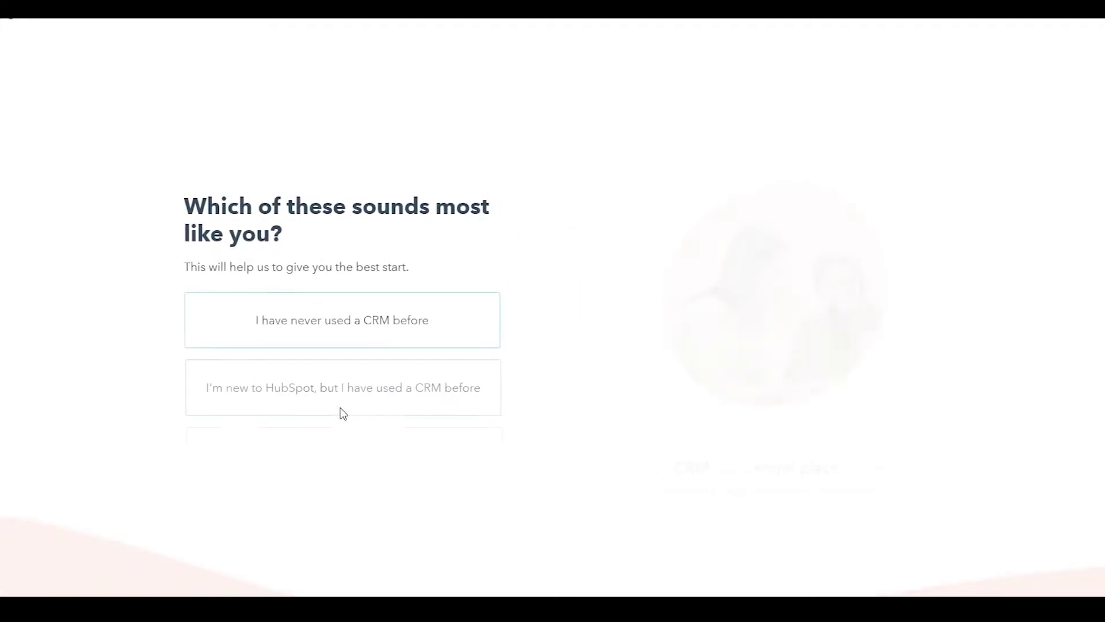
left_click(329, 412)
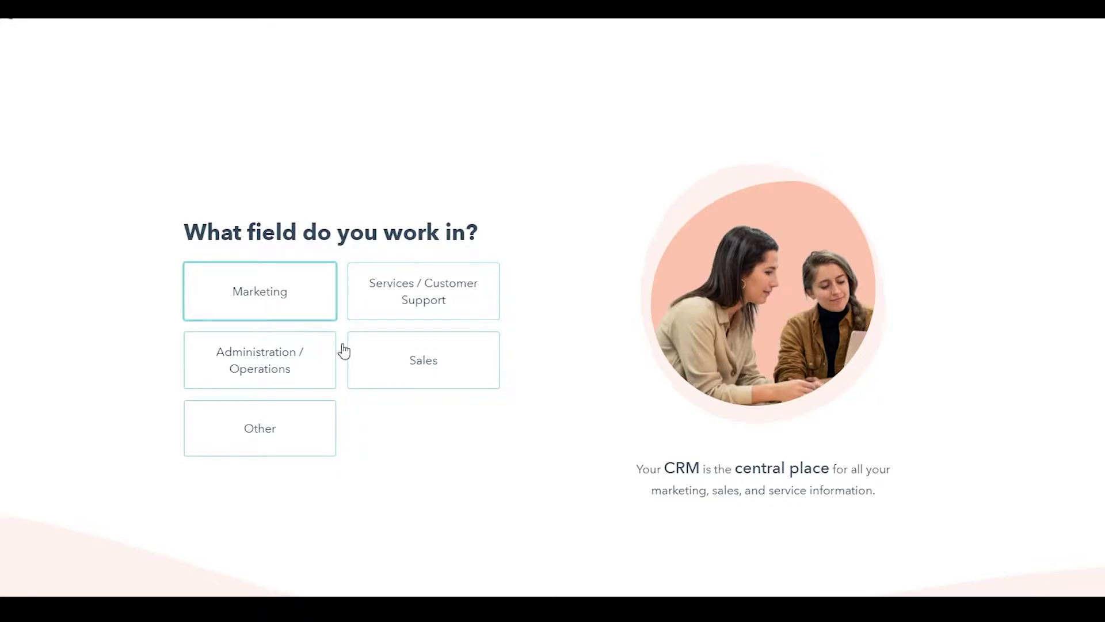
left_click(358, 366)
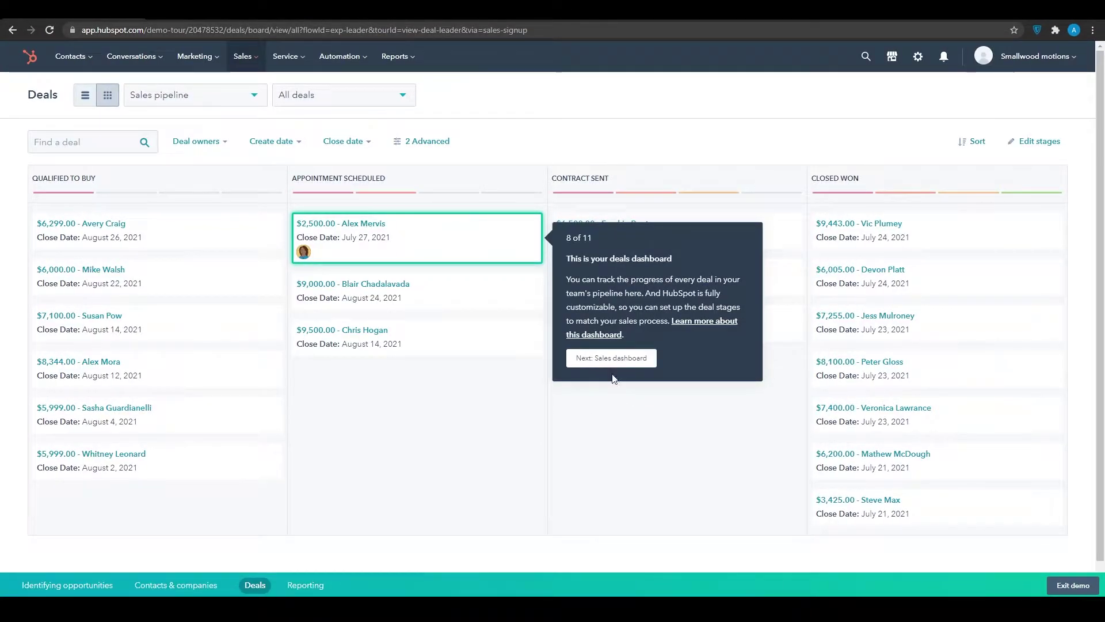
Go through the remaining demo tour stops on the sales dashboard and report sharing, and end the demo
left_click(605, 358)
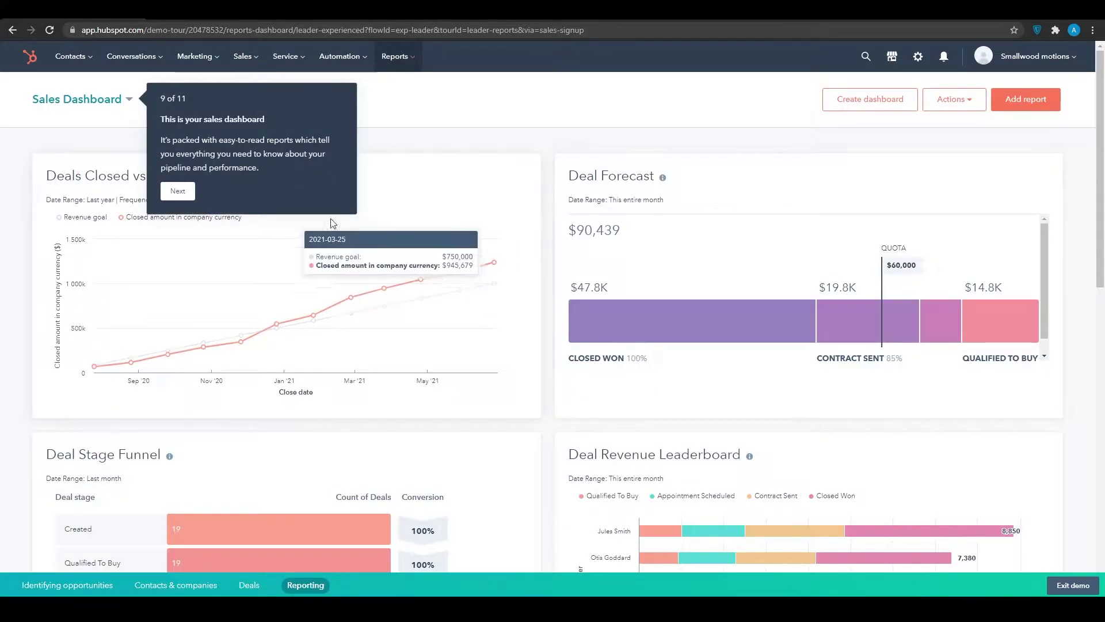
left_click(178, 190)
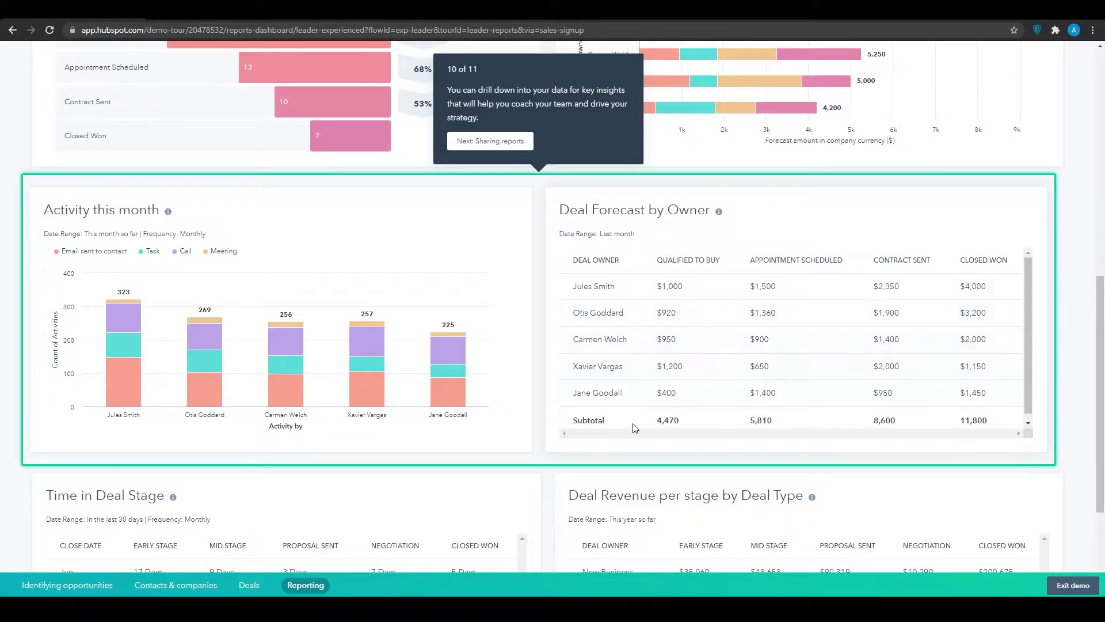
scroll(553, 452, "up", 7)
left_click(493, 544)
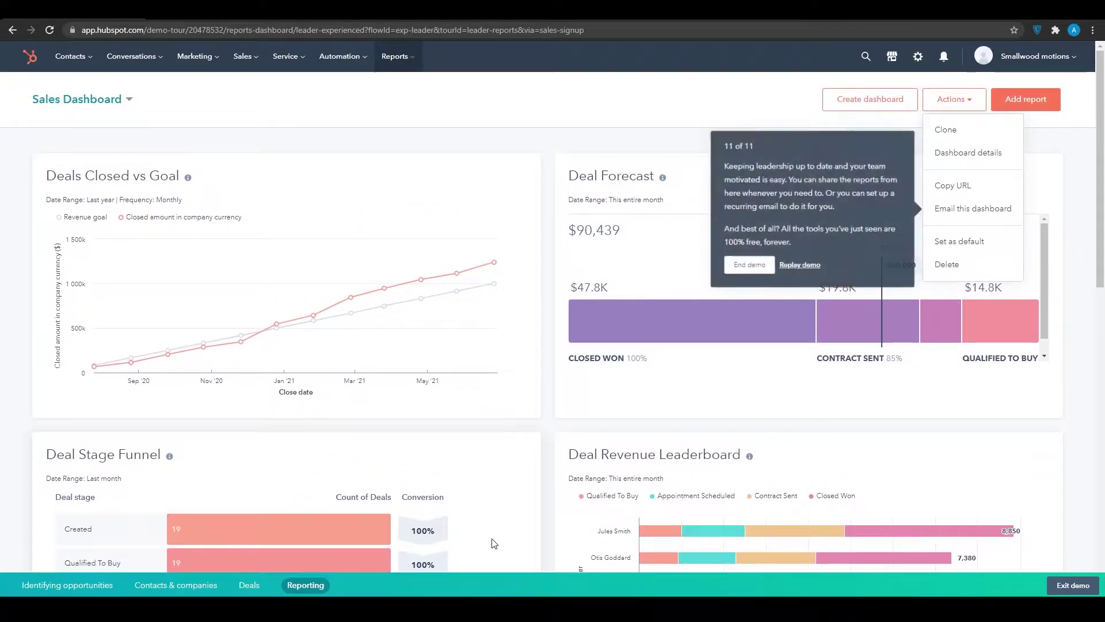
left_click(743, 266)
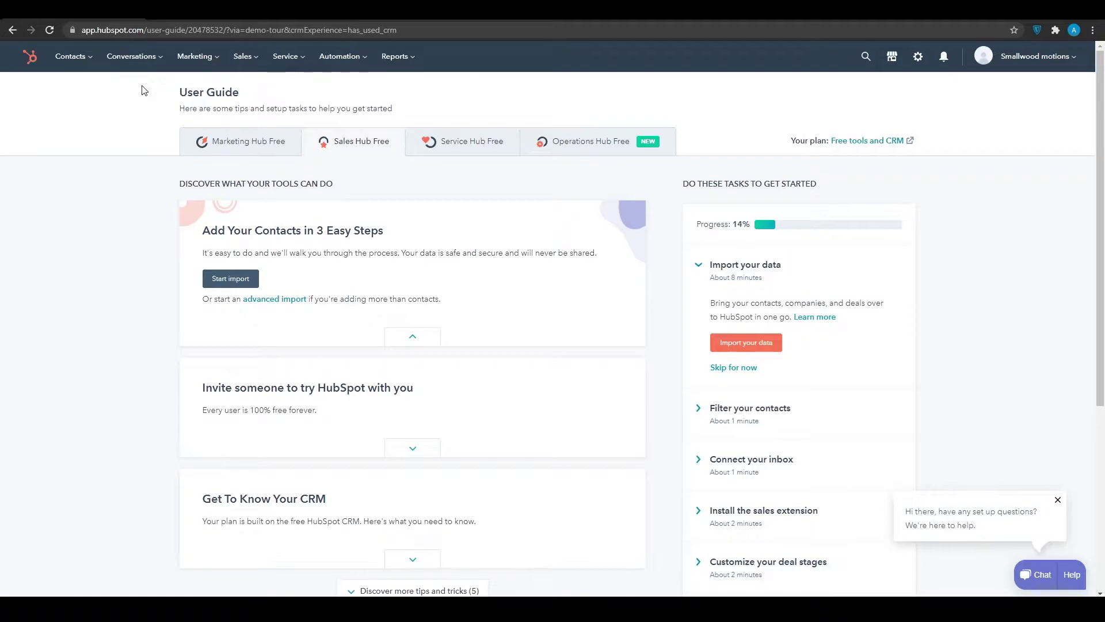
View the contact import page from the Sales Hub user guide and return to the guide
left_click(232, 285)
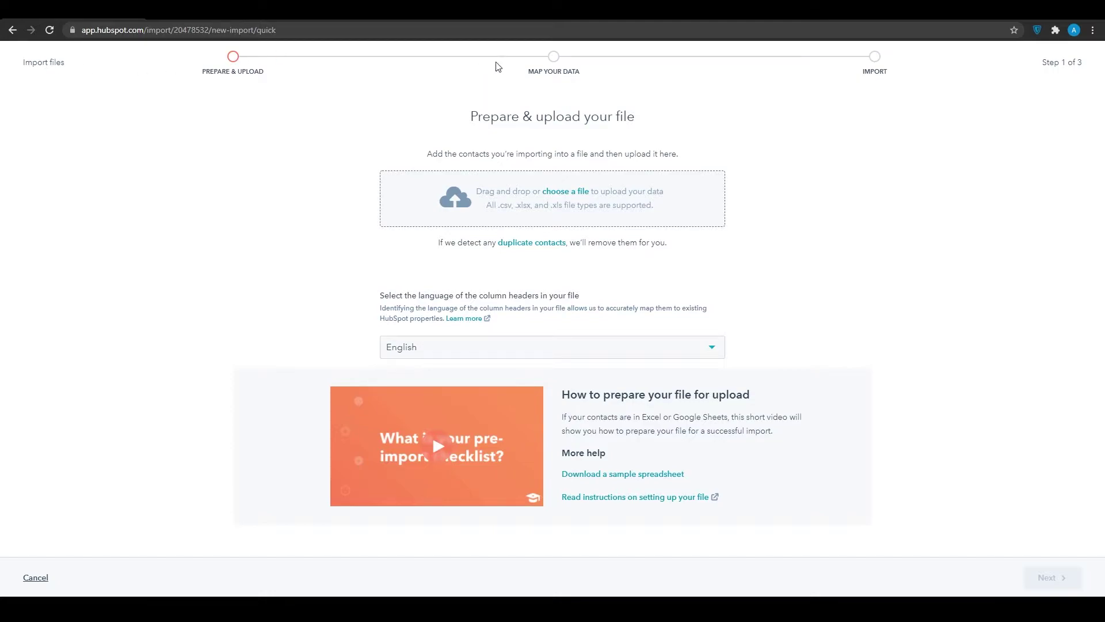
left_click(12, 33)
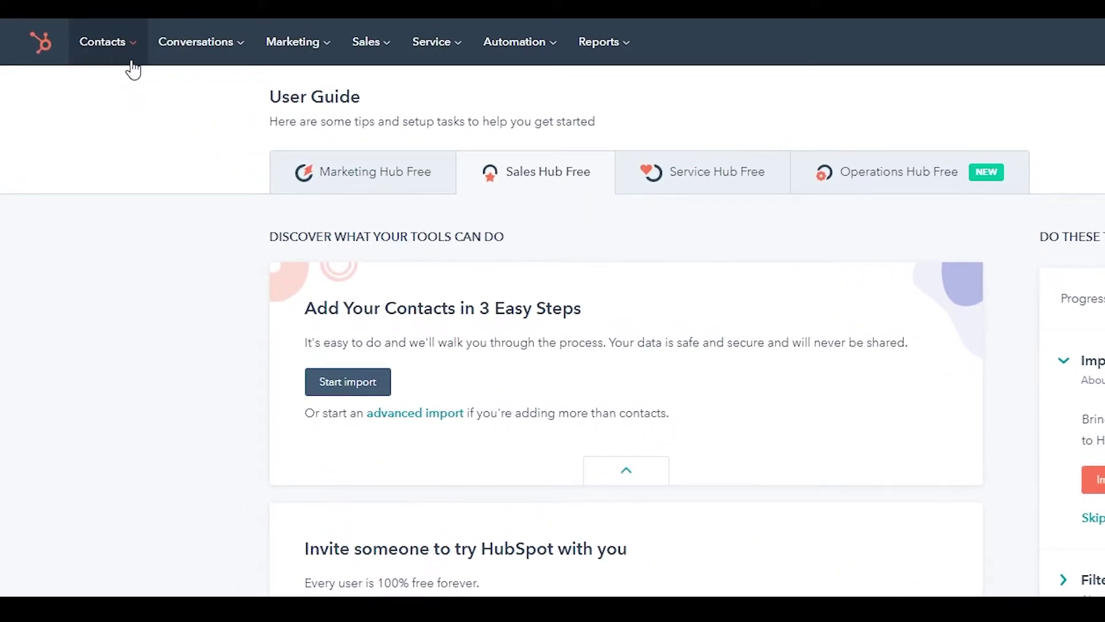
Examine which marketing, service and automation tools are offered, including Sequences and Workflows
left_click(319, 57)
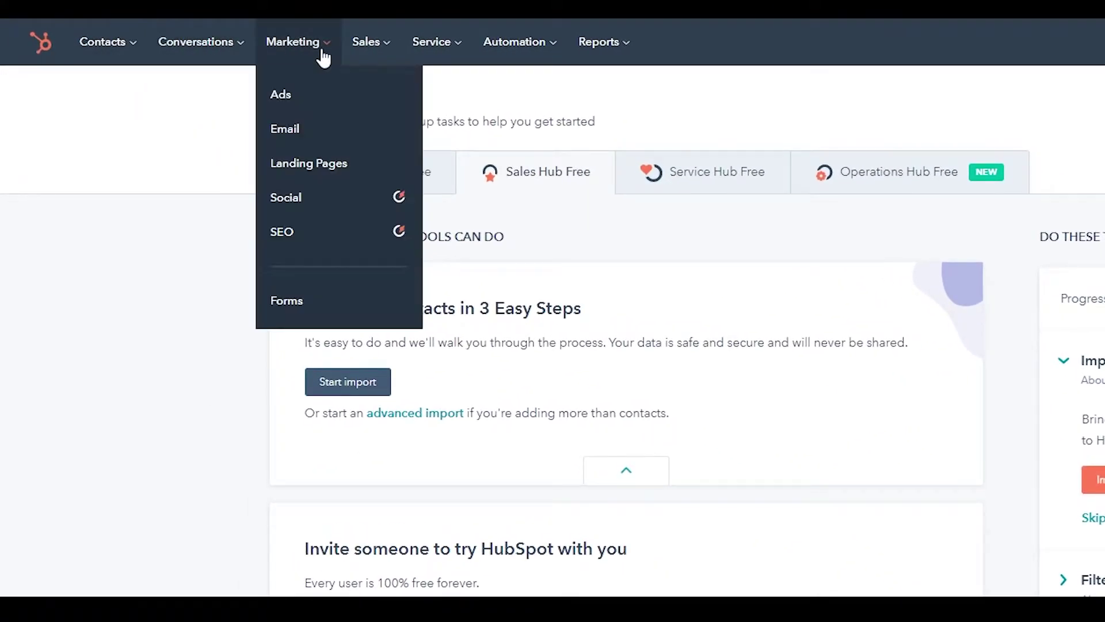
mouse_move(439, 54)
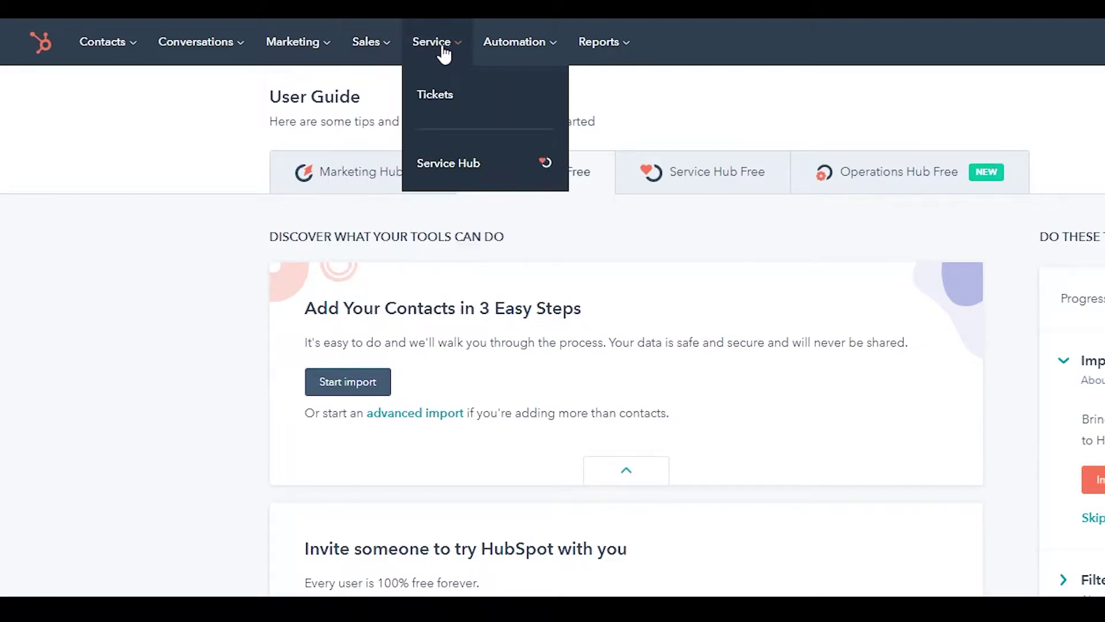
mouse_move(520, 50)
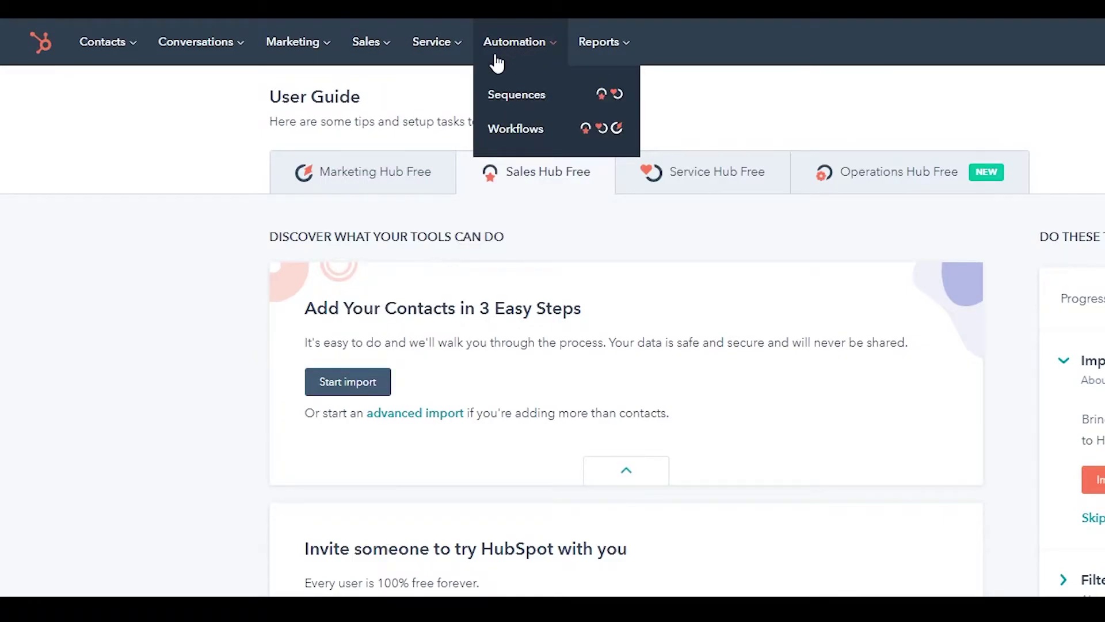
right_click(503, 88)
key("Escape")
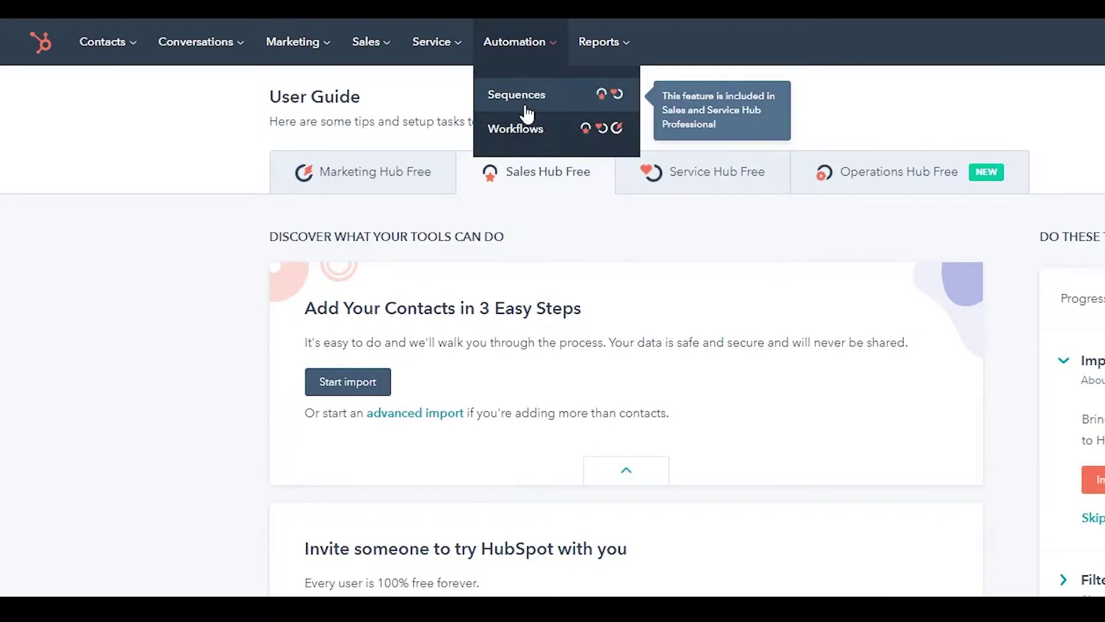
right_click(532, 136)
key("Escape")
Open the marketing Email and Ads tools and the conversations Inbox in separate browser tabs
mouse_move(311, 56)
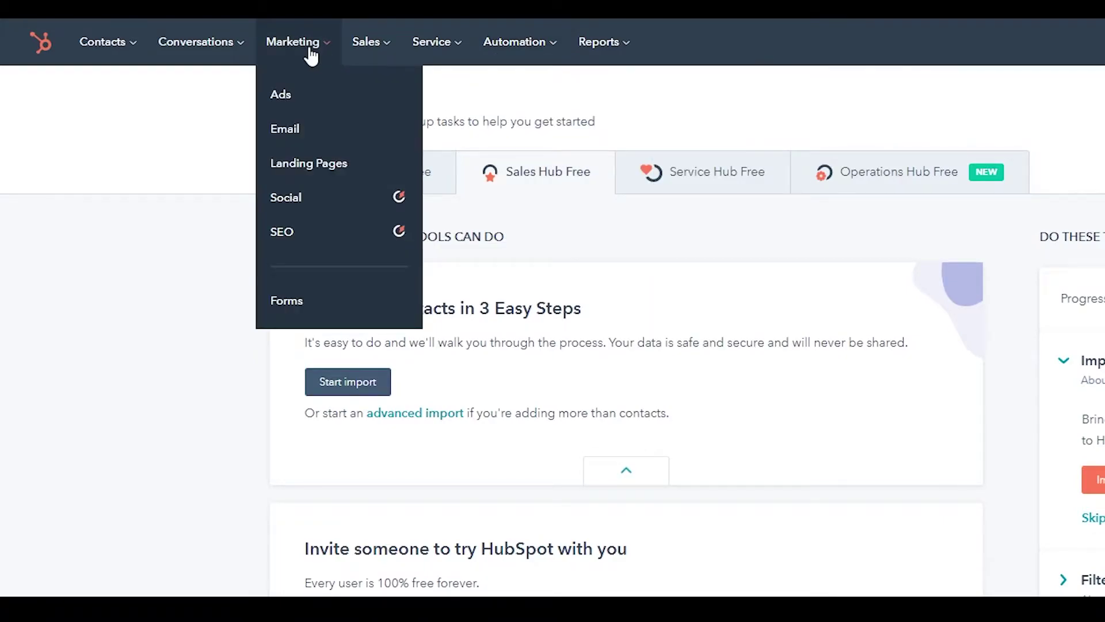
mouse_move(356, 58)
right_click(303, 130)
right_click(308, 102)
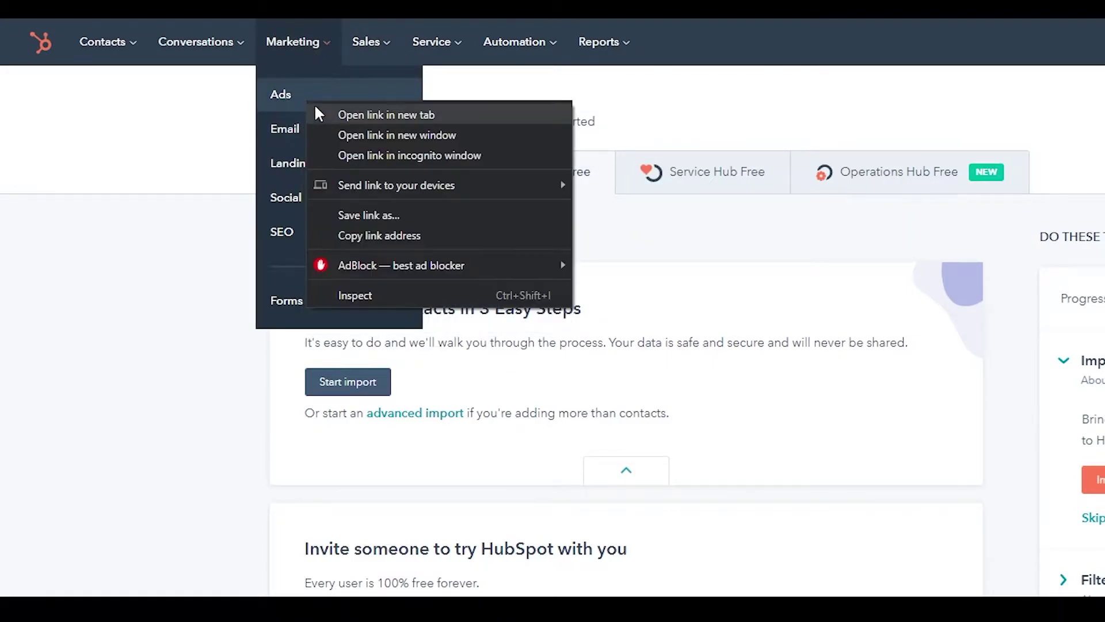
left_click(224, 63)
right_click(223, 96)
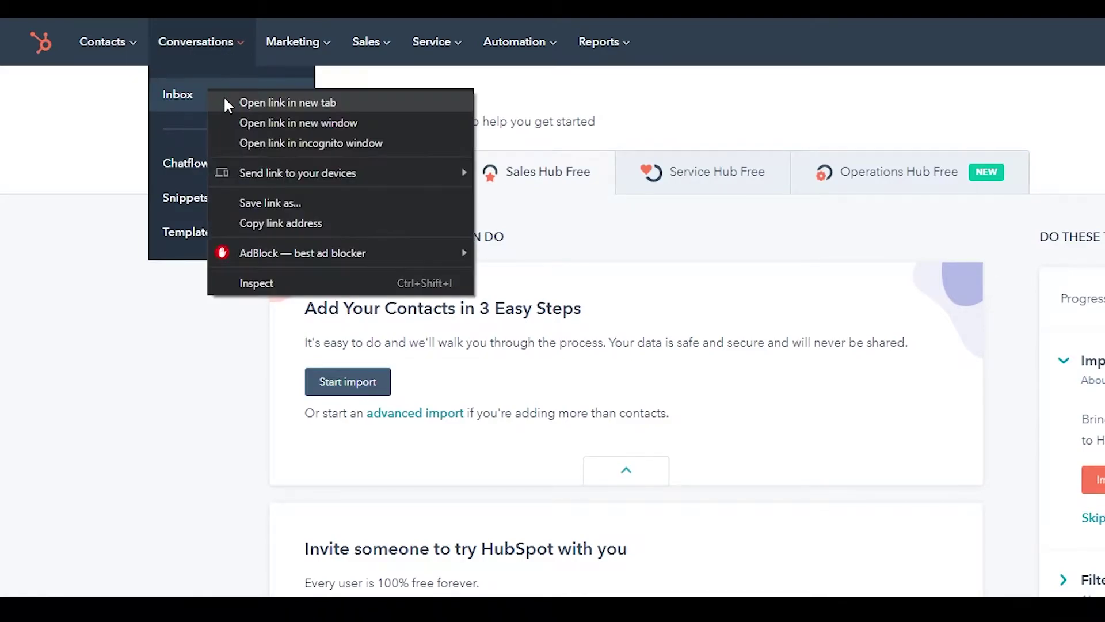
Open the contacts list, view the form for creating a contact, and dismiss the form
left_click(100, 43)
left_click(117, 94)
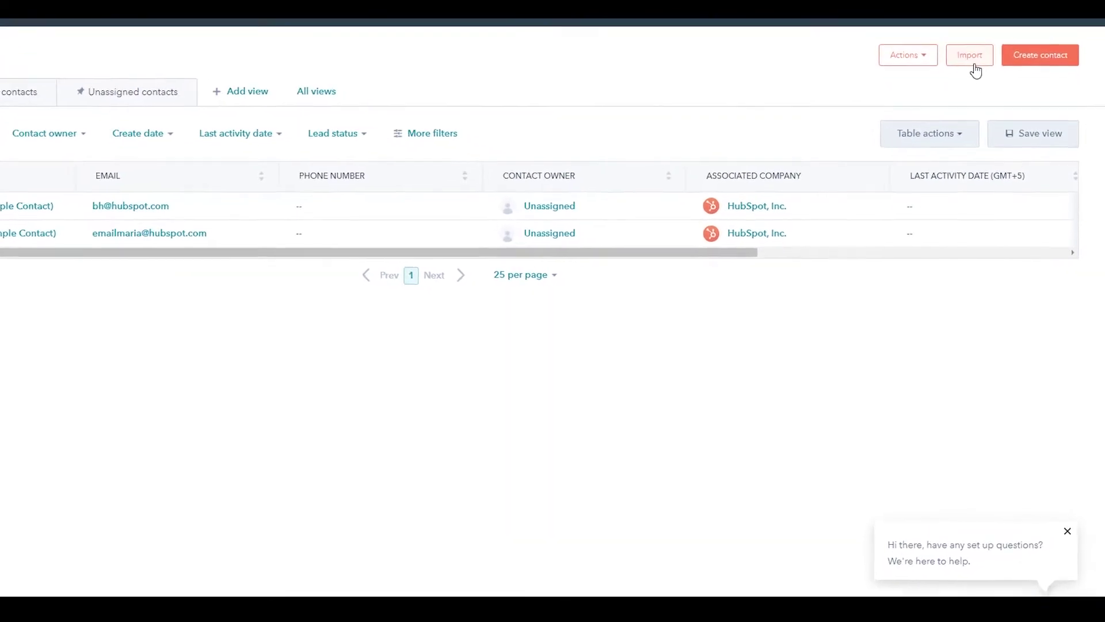
left_click(1039, 54)
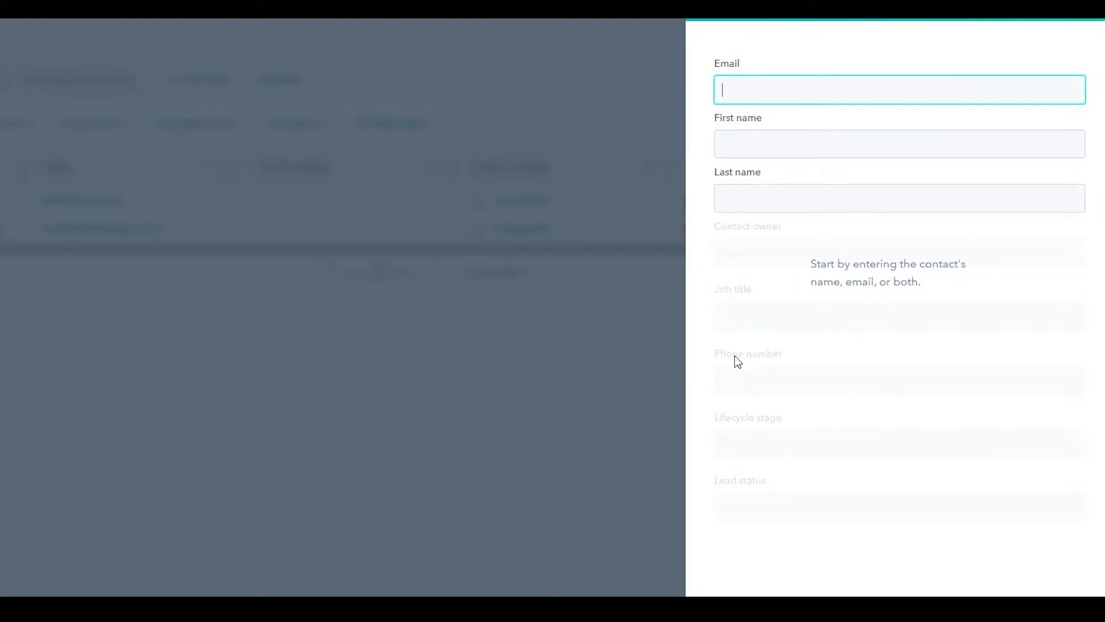
left_click(628, 199)
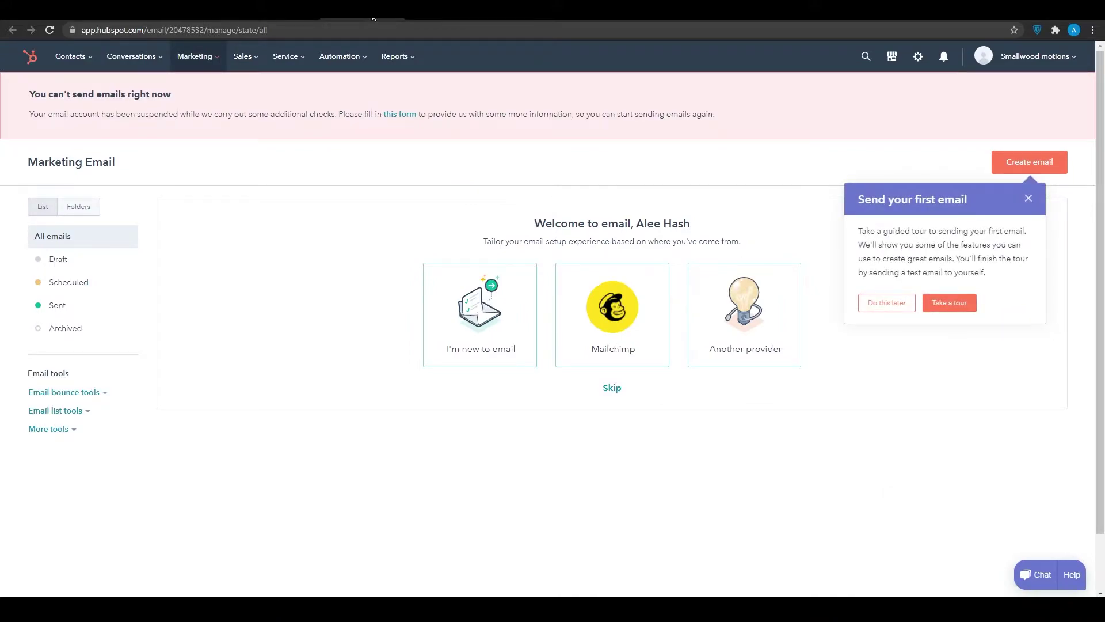
Dismiss the guided tour for sending a first email on the Marketing Email page
left_click(1028, 198)
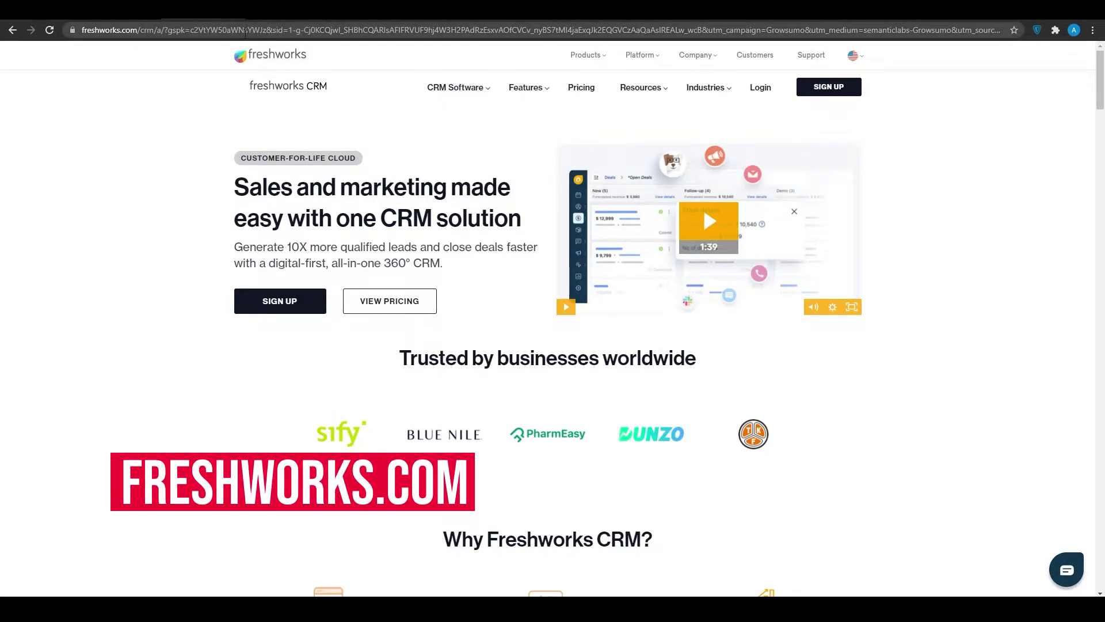
Look over the Freshworks CRM landing page and collapse the setup guide on the Activities Dashboard
scroll(875, 172, "down", 1)
scroll(872, 173, "down", 2)
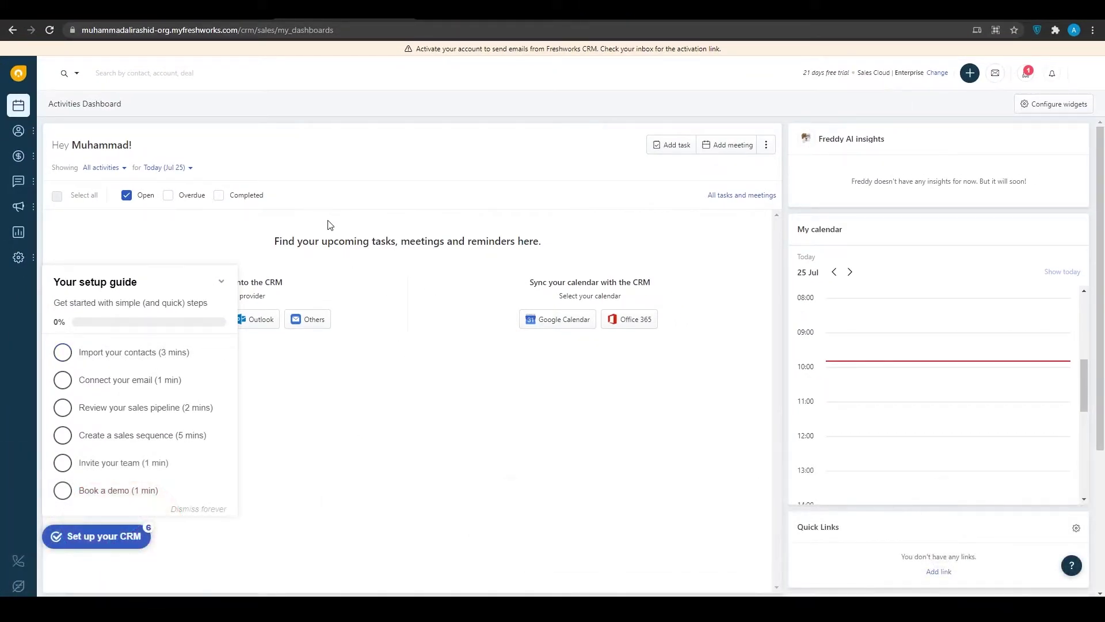
left_click(224, 285)
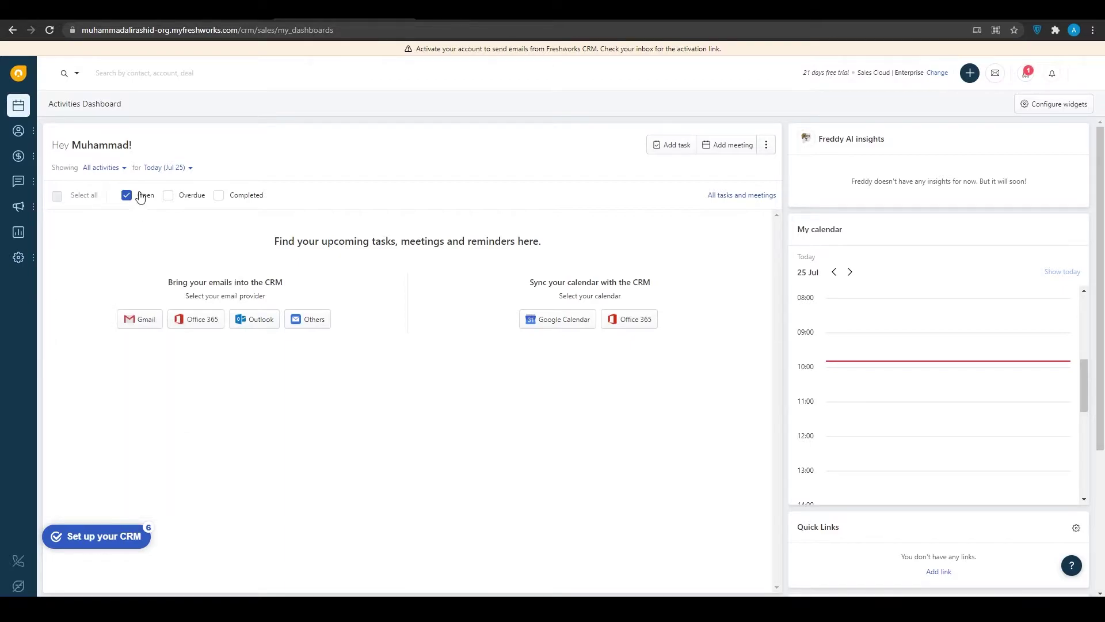
Examine the options offered for contacts and accounts, deals management, sales conversations and marketing
mouse_move(19, 132)
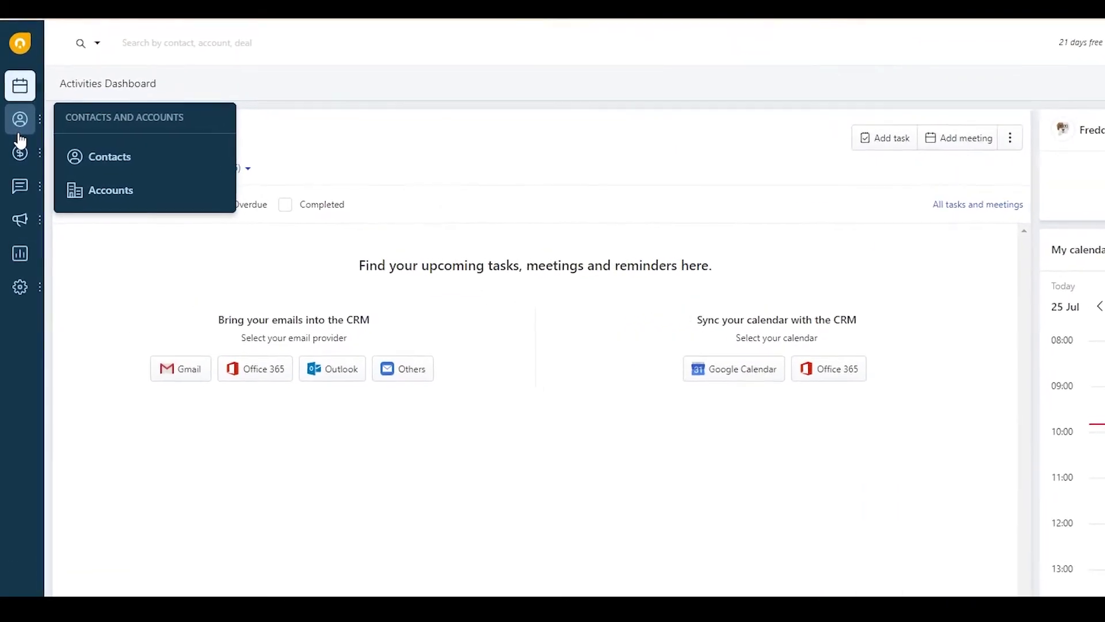
mouse_move(33, 169)
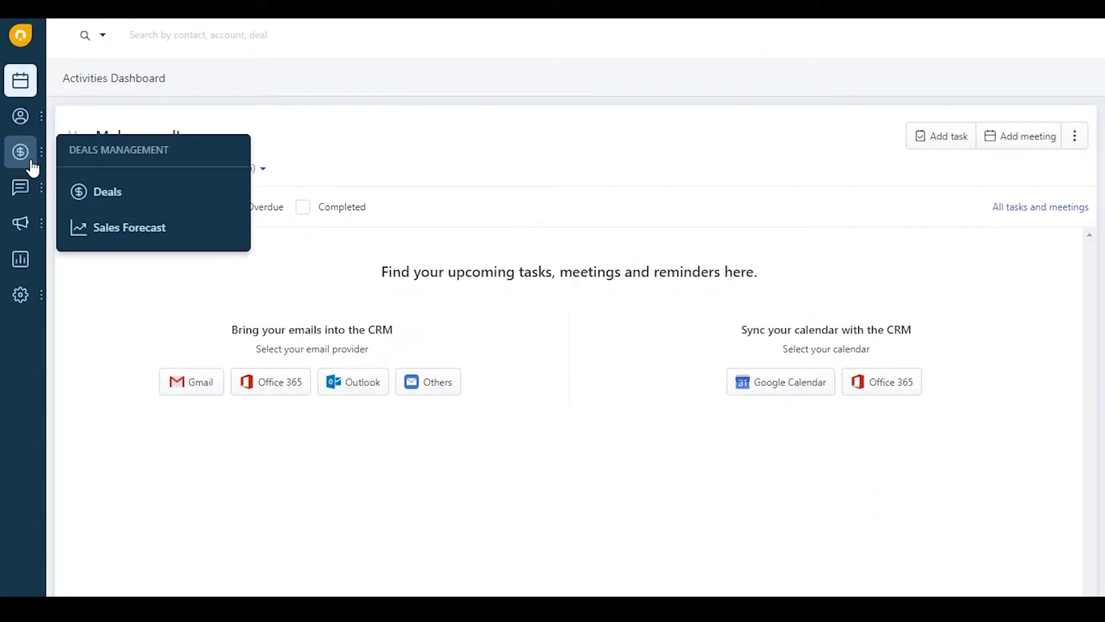
mouse_move(27, 194)
mouse_move(21, 229)
right_click(96, 195)
key("Escape")
mouse_move(28, 118)
right_click(111, 164)
key("Escape")
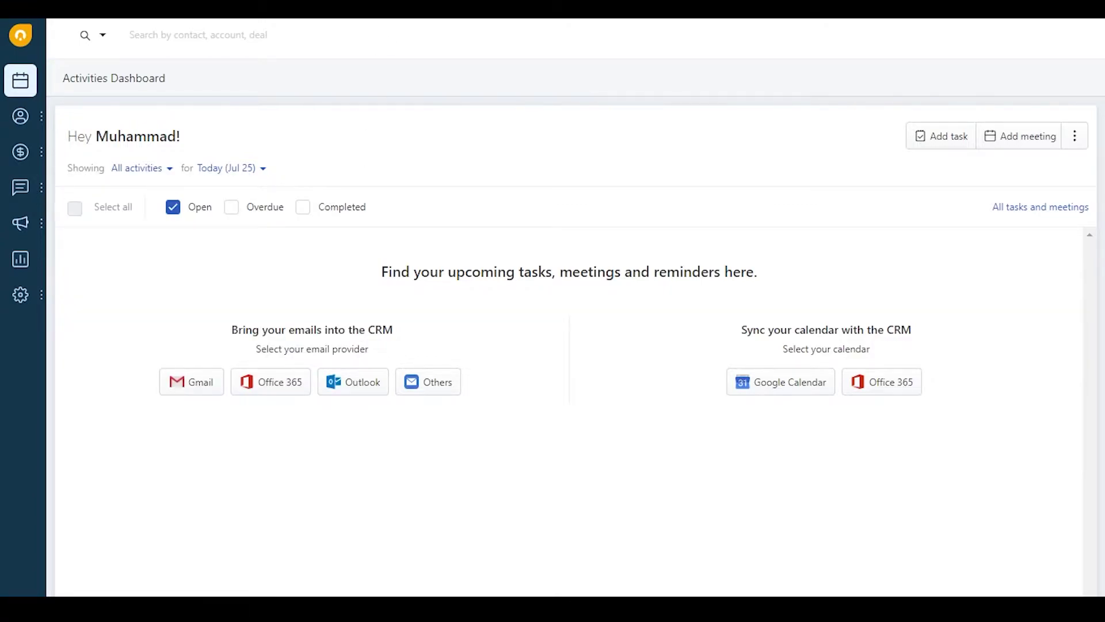
Open the deals board, advance through its guided tour on adding, moving and filtering deals, and collapse the setup guide
left_click(21, 152)
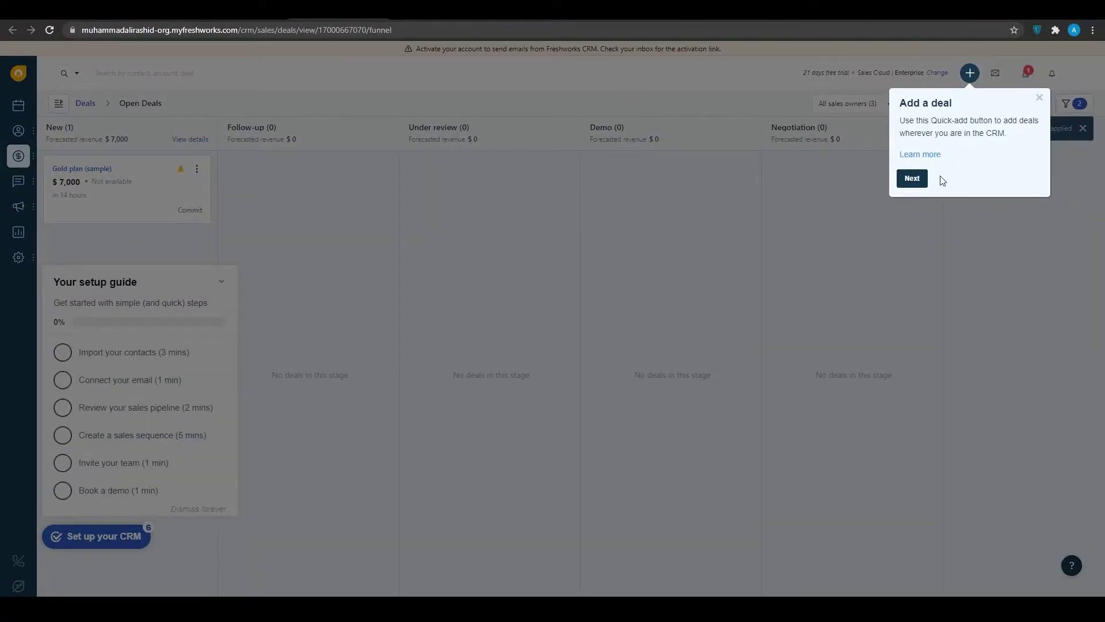
left_click(914, 179)
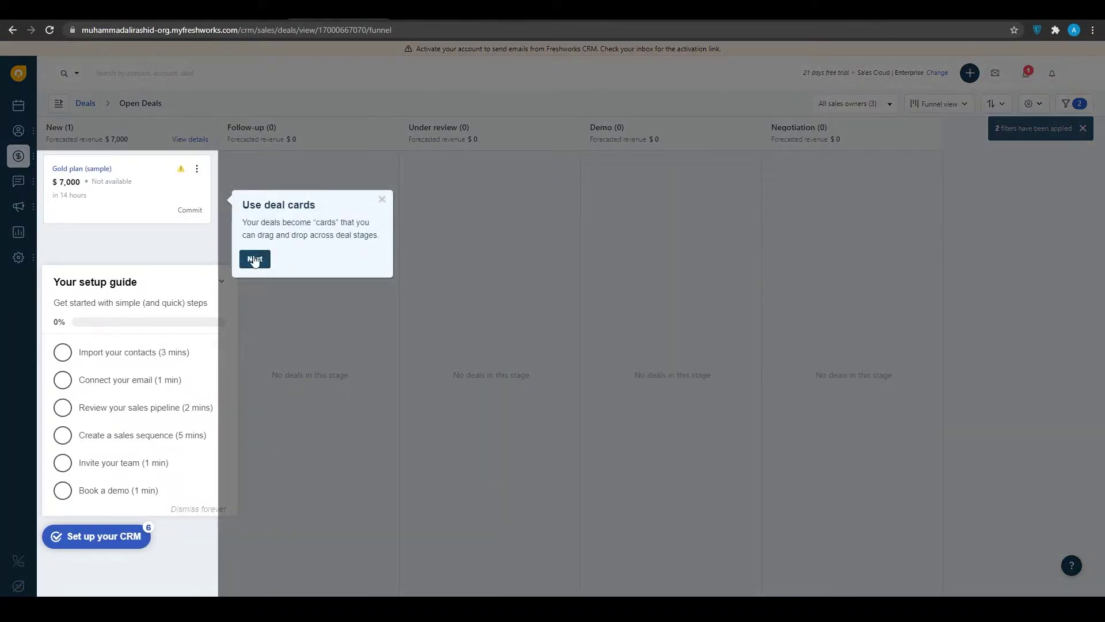
left_click(255, 260)
left_click(221, 282)
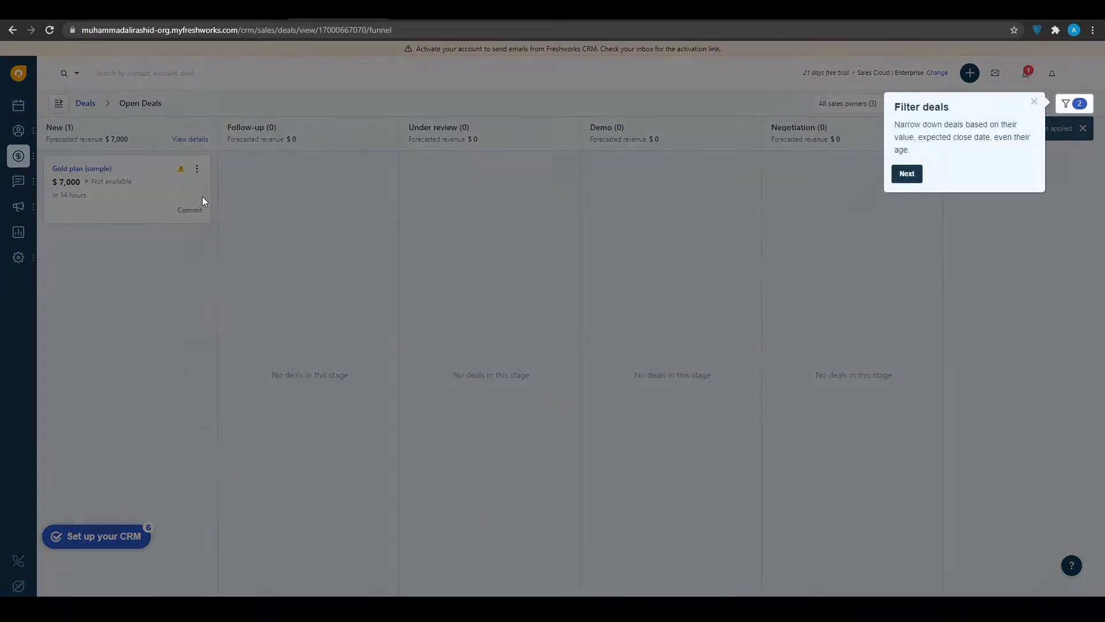
left_click(906, 180)
Move the Gold plan (sample) deal to the Follow-up stage and on to Negotiation, viewing the pipeline settings in between
left_click_drag(152, 208, 458, 196)
left_click(876, 195)
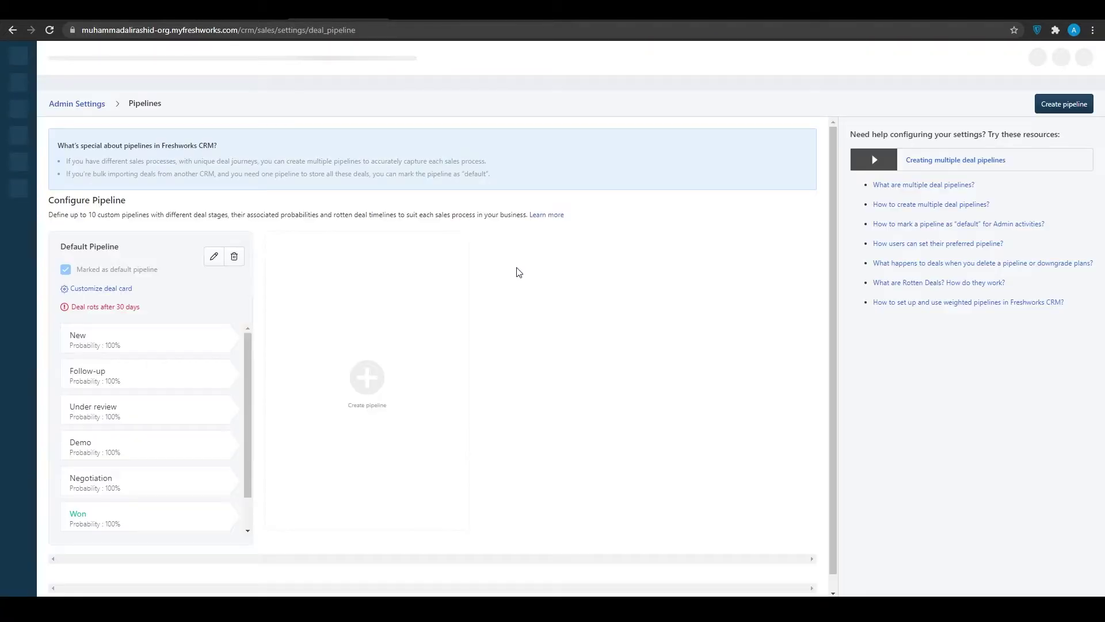
left_click(12, 30)
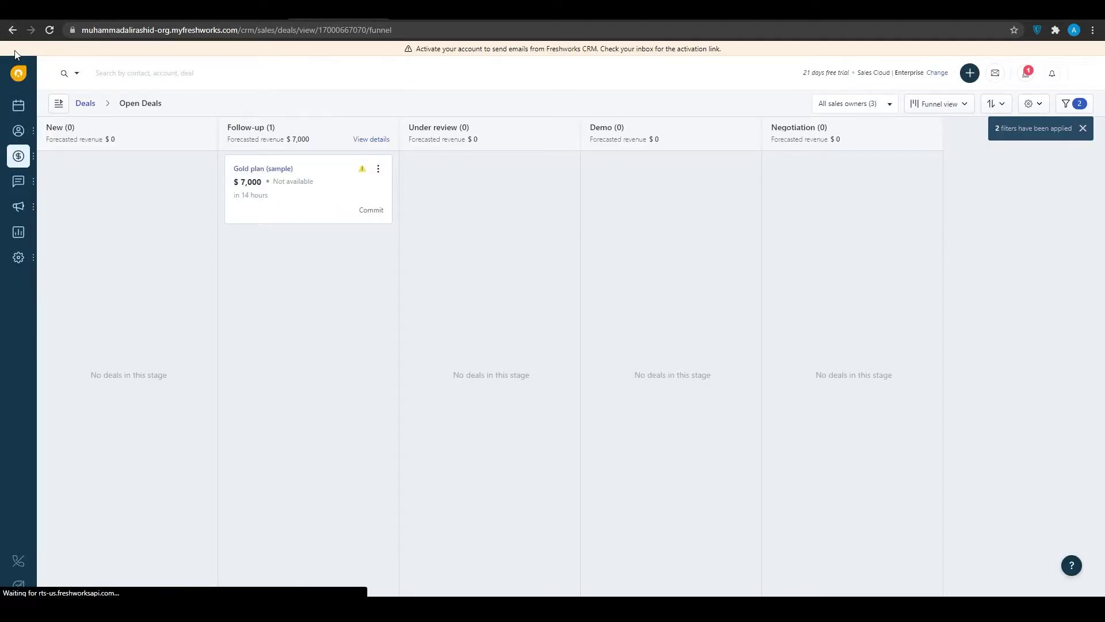
left_click_drag(308, 195, 848, 195)
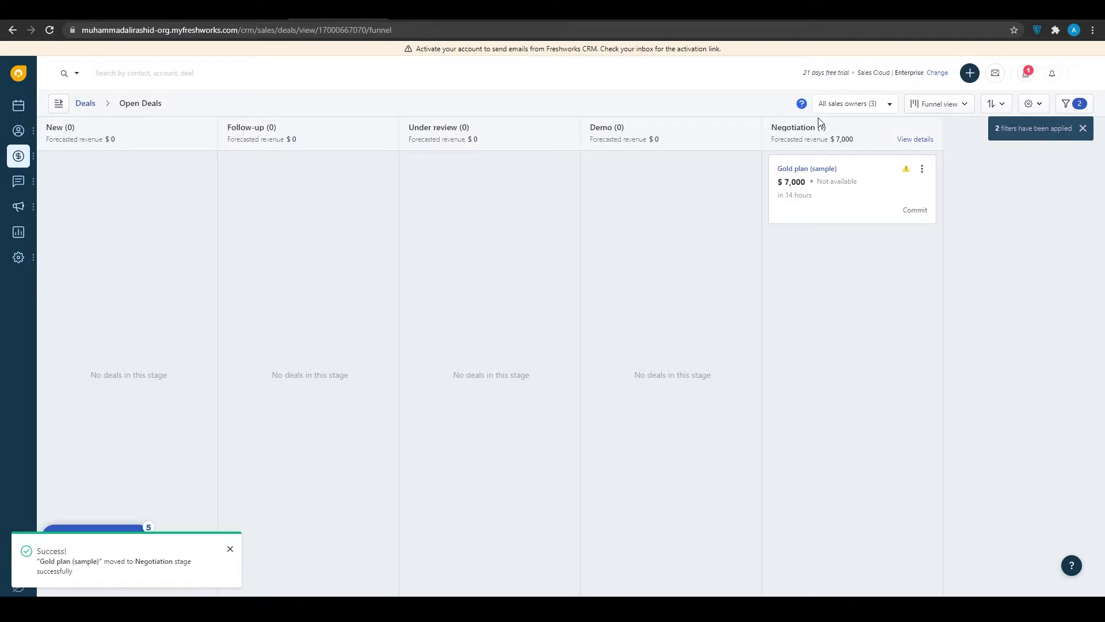
Examine the quick-add options for records, sales activities and emails, as well as the available sales conversation tools
left_click(970, 73)
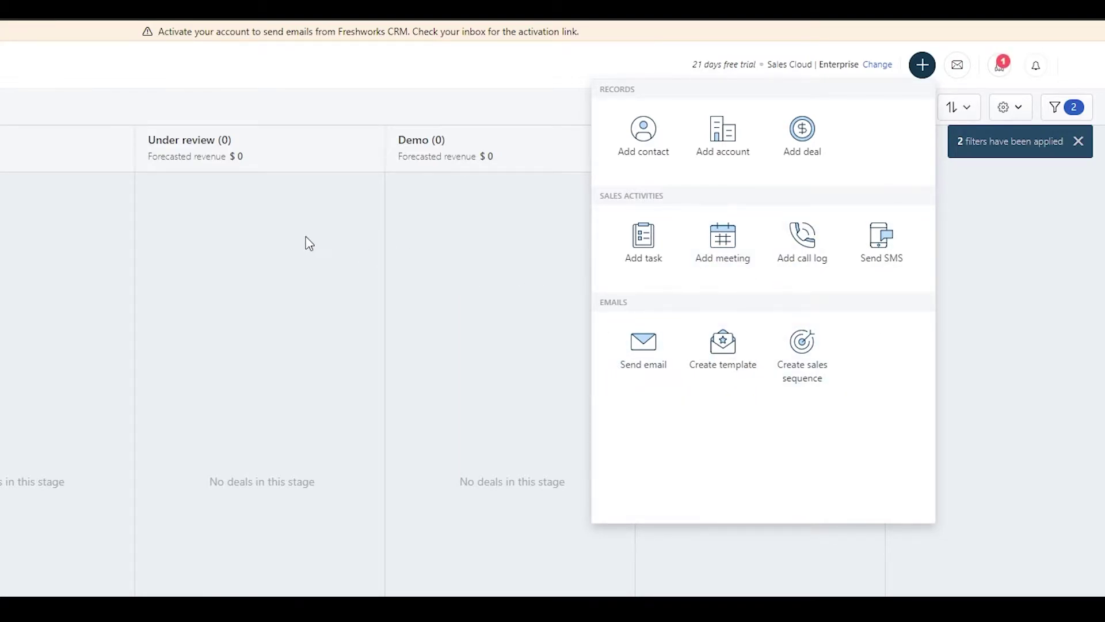
left_click(308, 242)
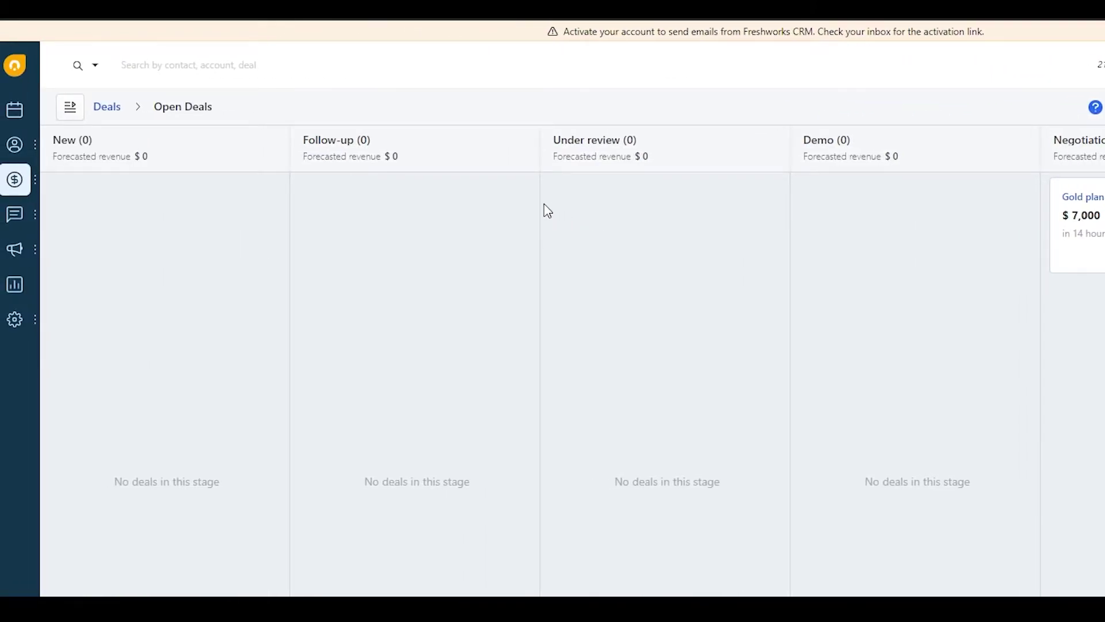
mouse_move(16, 213)
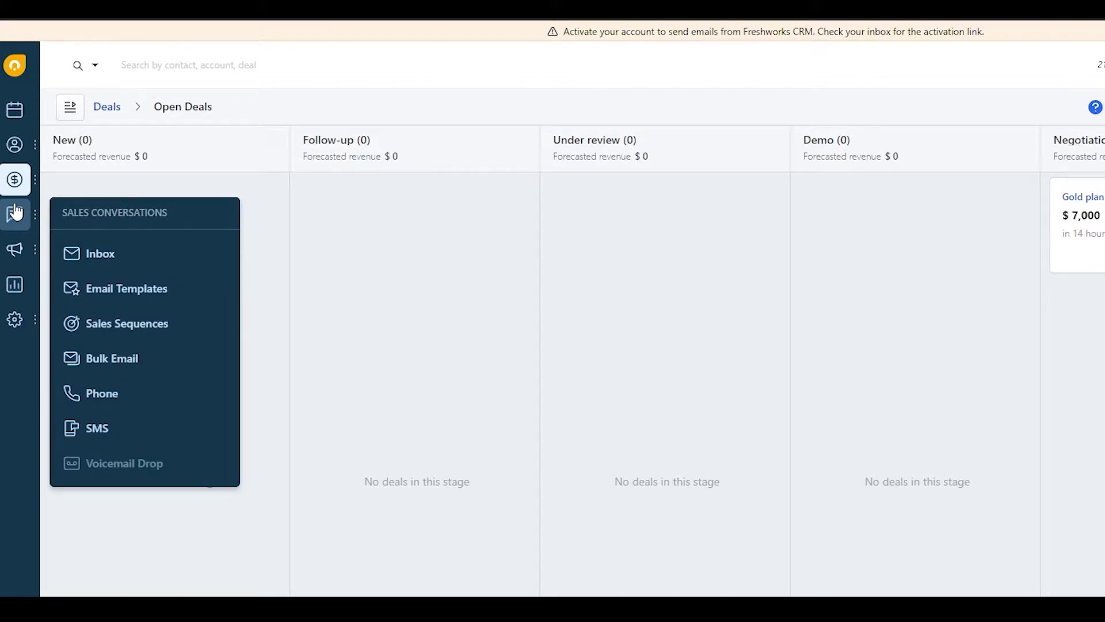
mouse_move(15, 320)
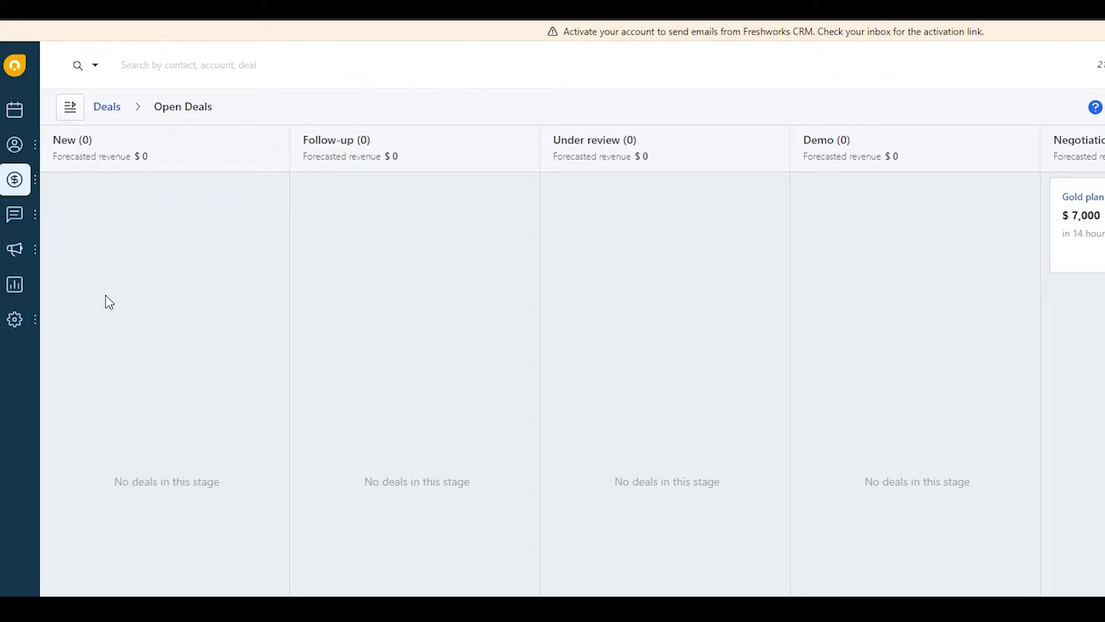
mouse_move(16, 153)
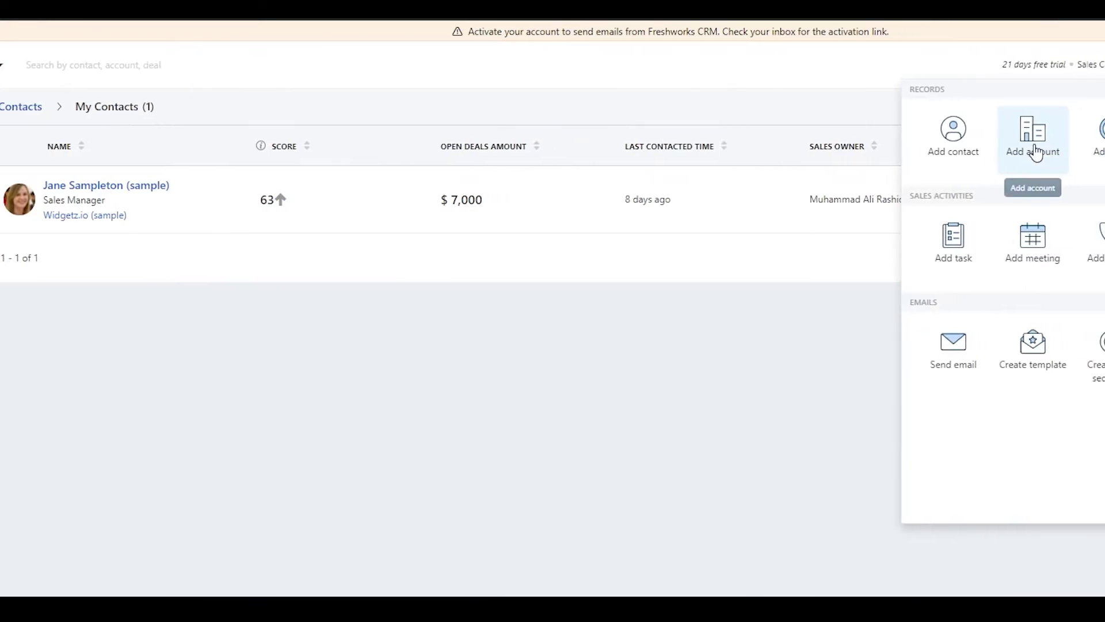
left_click(1082, 146)
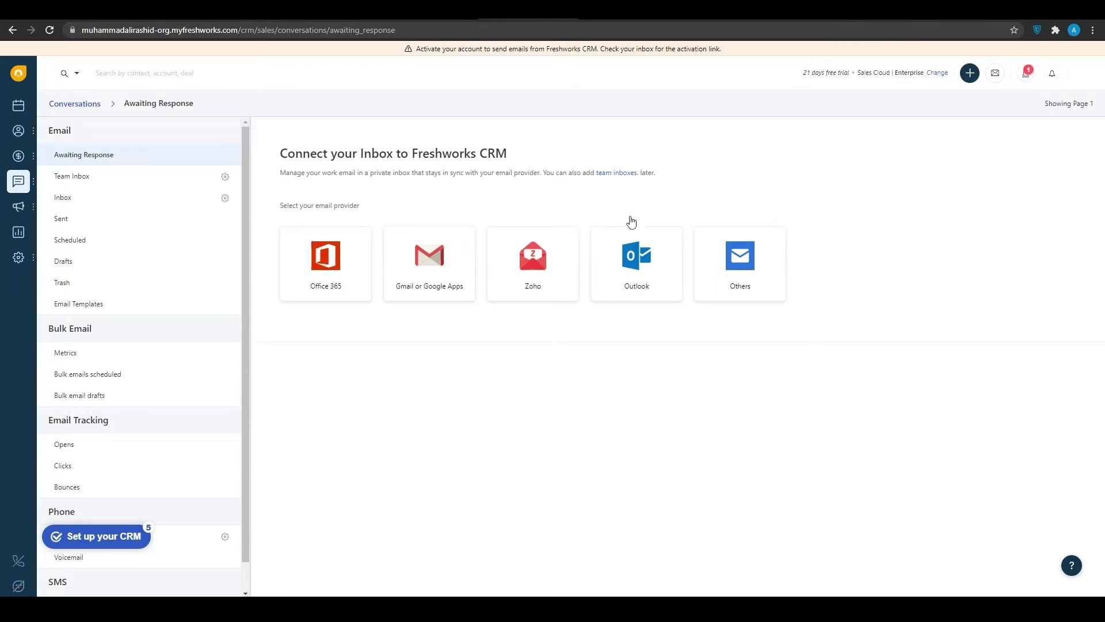
Check the Contacts and Accounts options and return to the Activities Dashboard
mouse_move(25, 133)
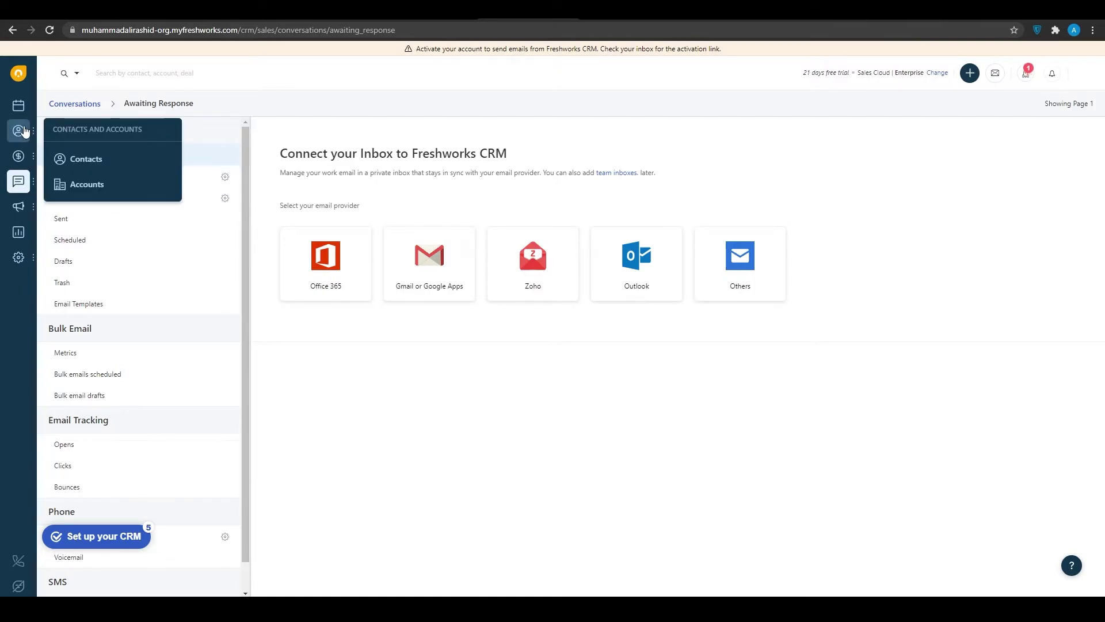
mouse_move(31, 180)
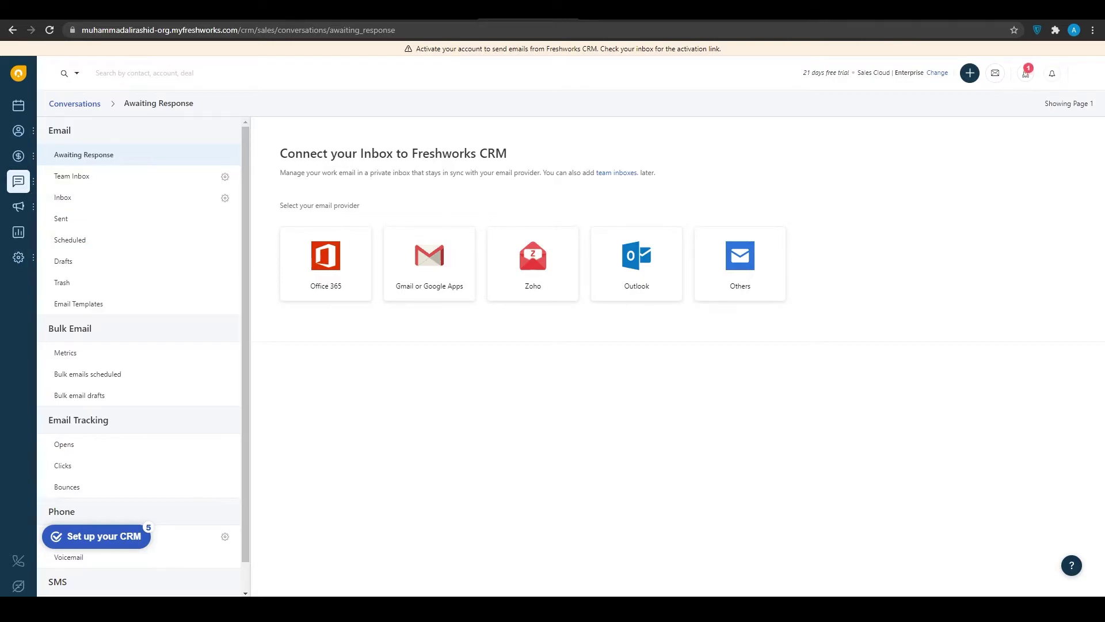
left_click(22, 107)
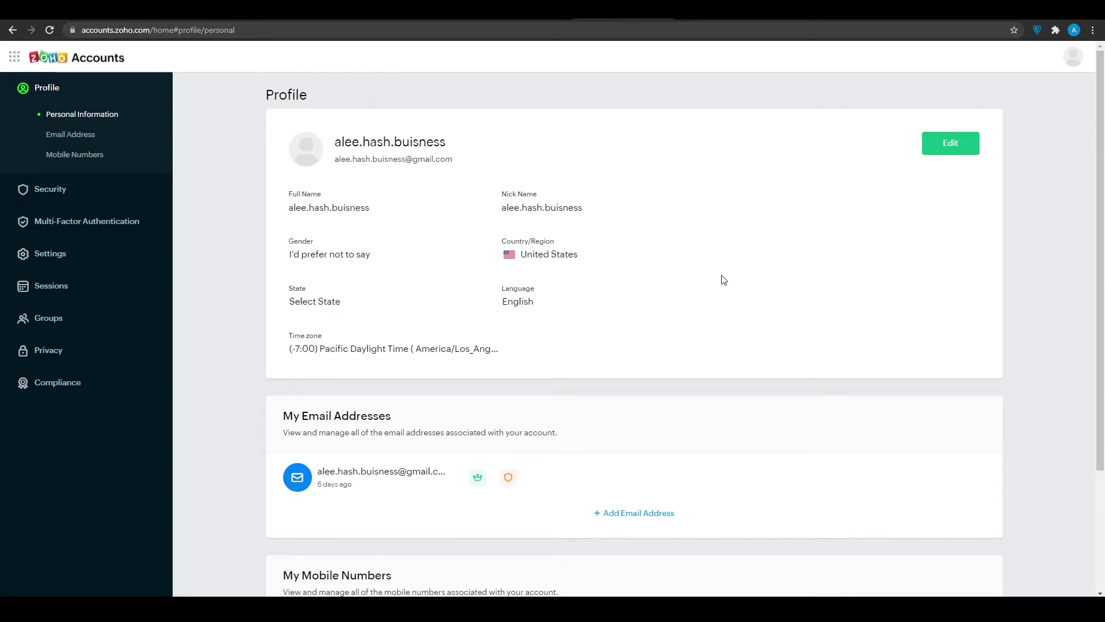
Review the email and mobile number sections of the Zoho profile, view and dismiss the Add Email Address form, and open Groups
left_click(113, 170)
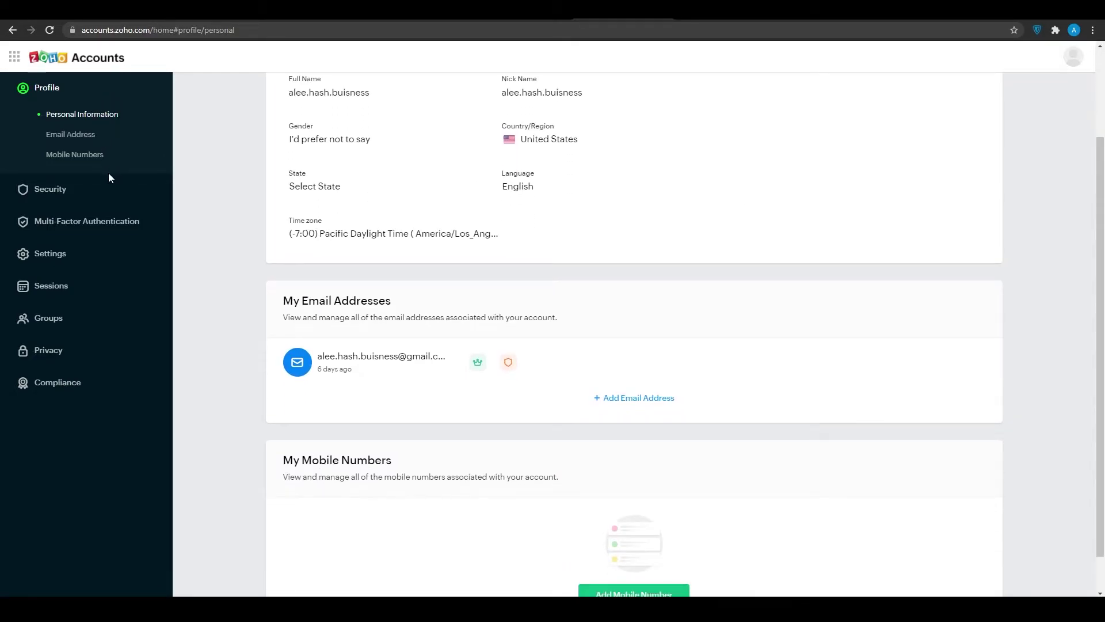
scroll(699, 460, "up", 3)
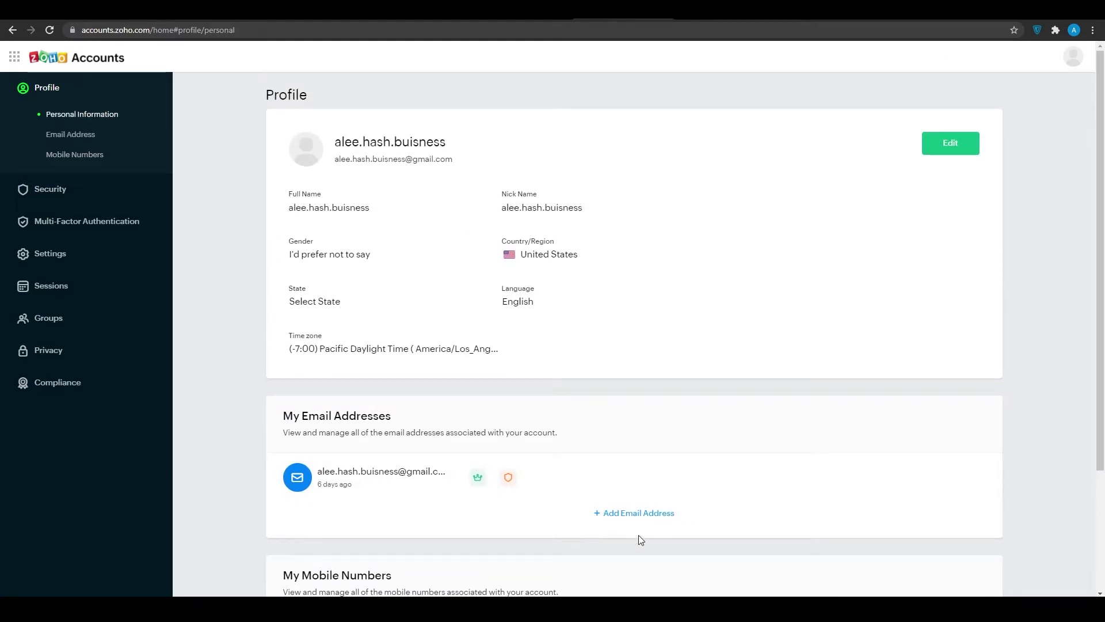
scroll(641, 519, "down", 3)
left_click(640, 355)
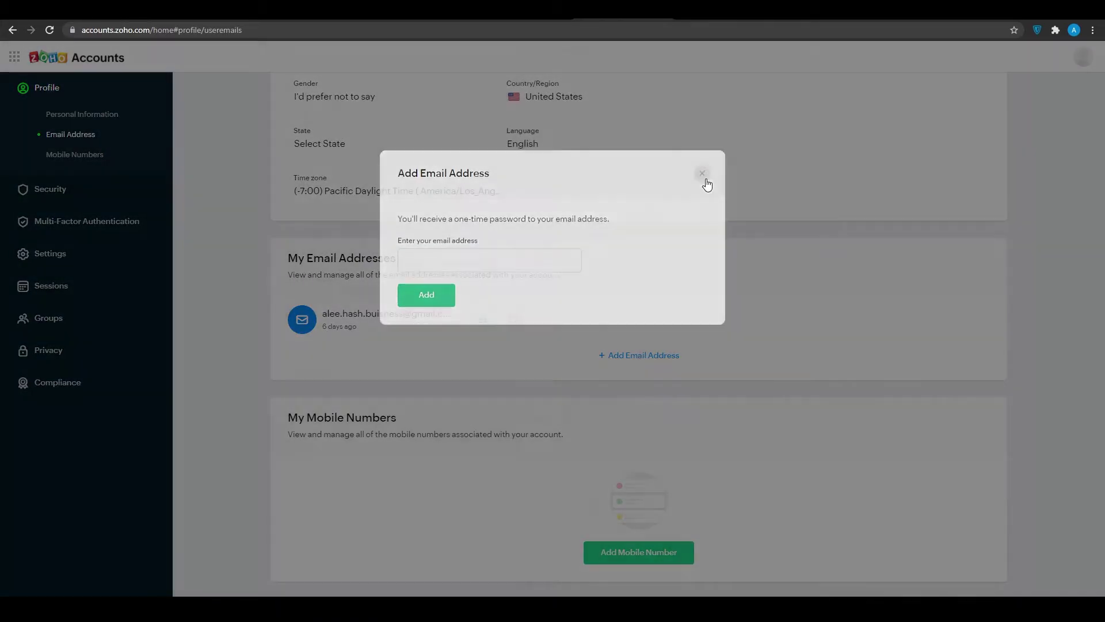
left_click(702, 175)
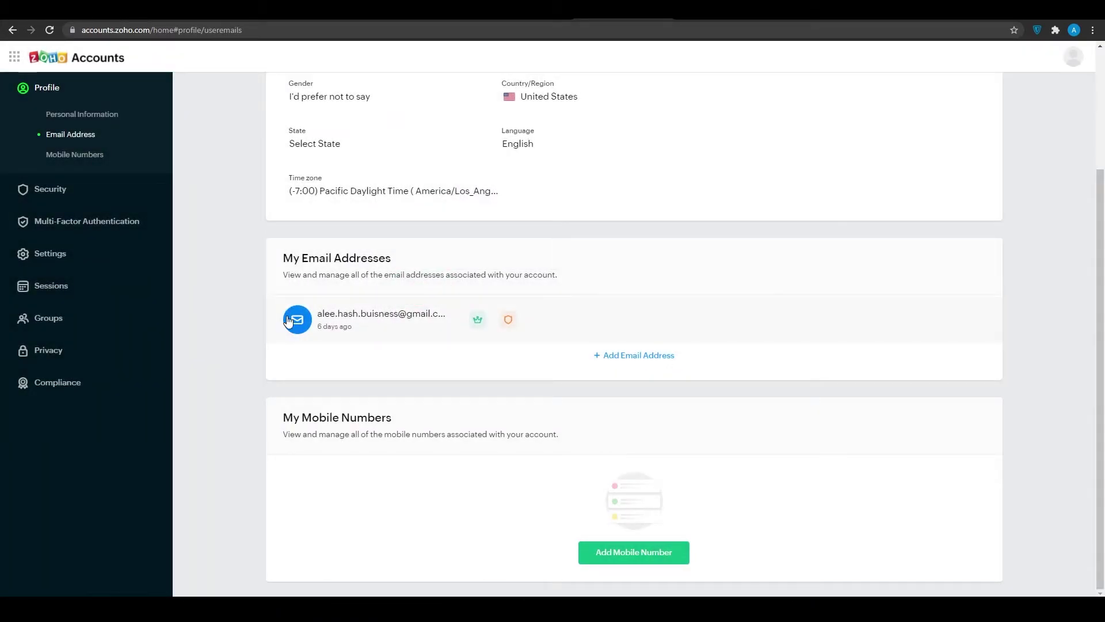
left_click(99, 323)
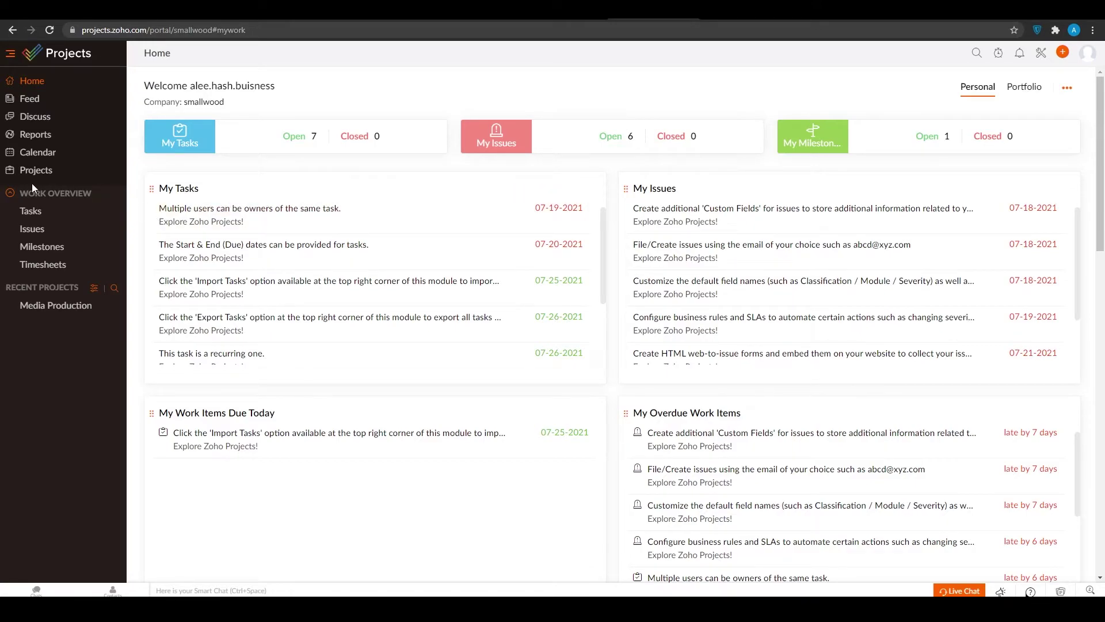
View the Feed, Discuss, Reports and Calendar sections of Zoho Projects
left_click(63, 104)
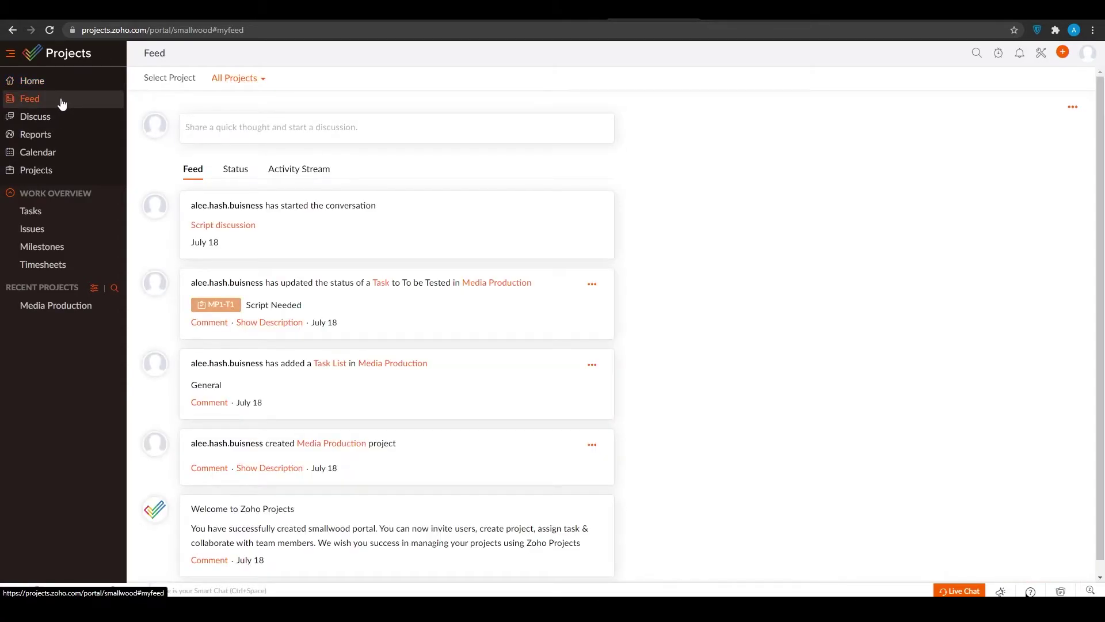
scroll(236, 225, "down", 1)
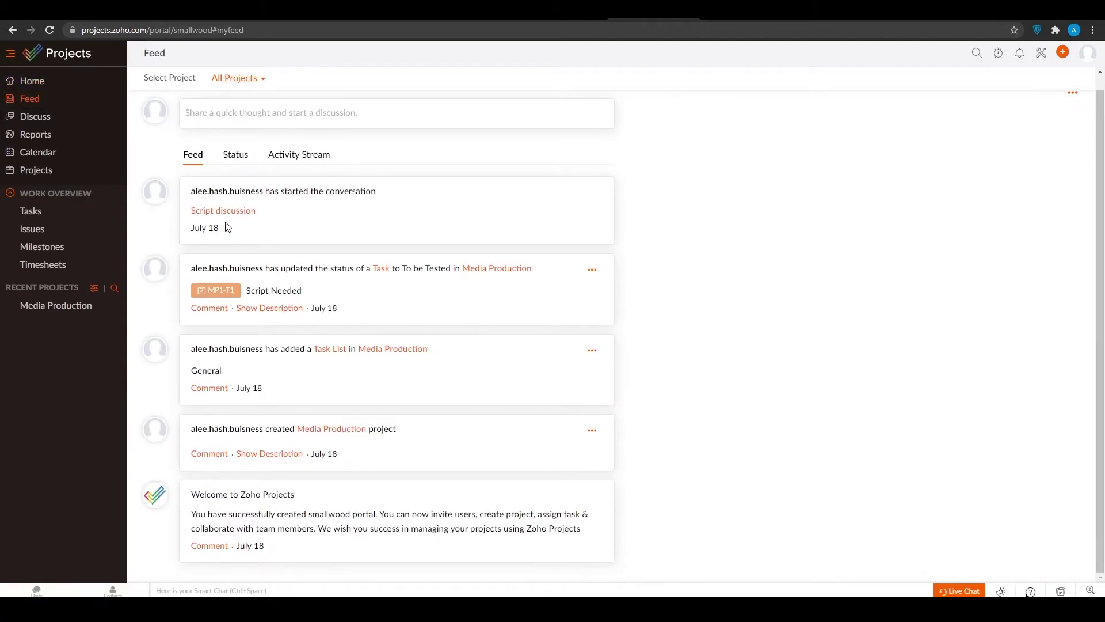
left_click(54, 118)
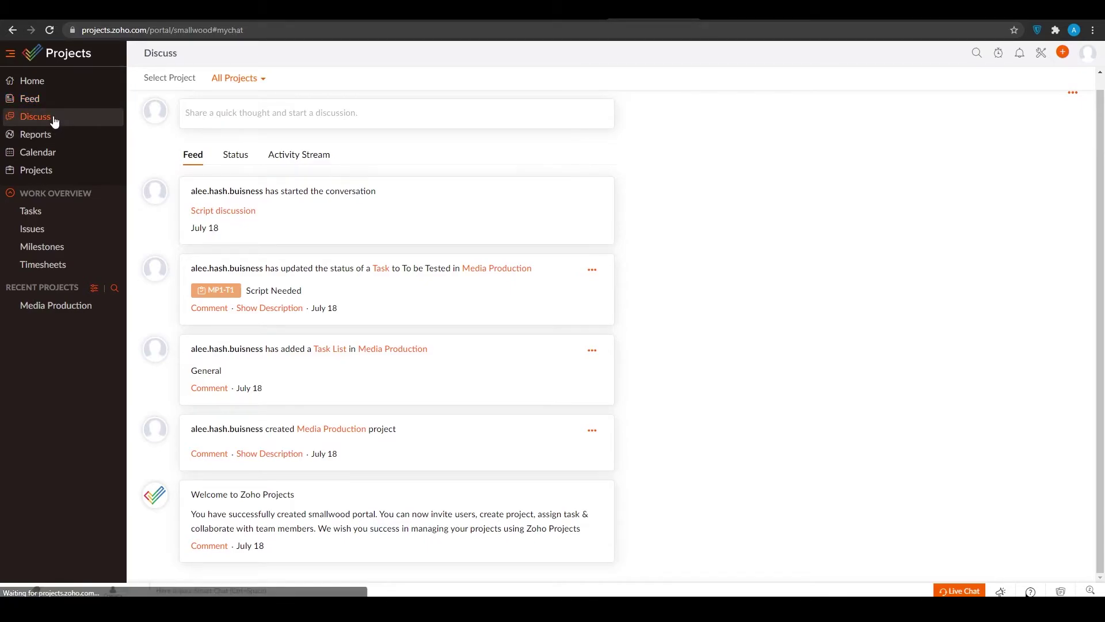
left_click(58, 133)
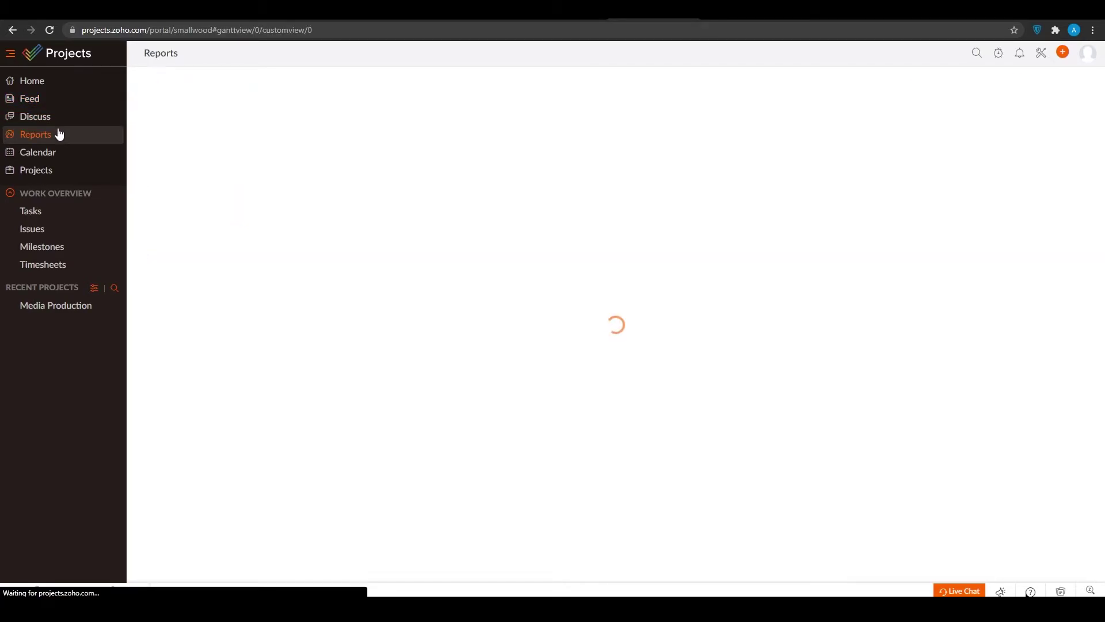
left_click(66, 161)
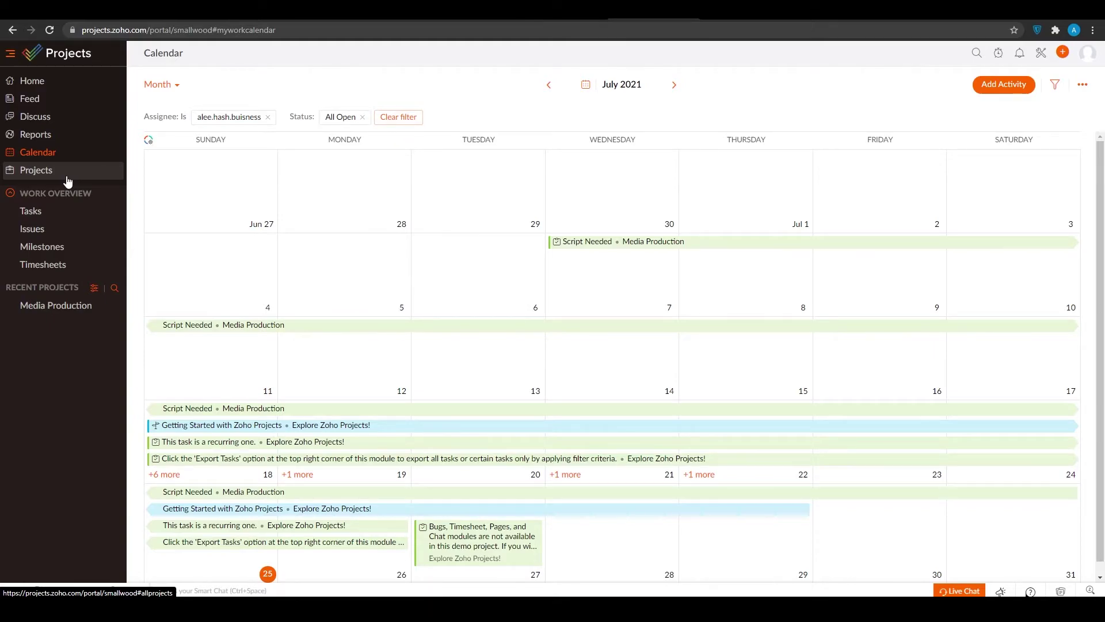
Open the users of the Media Production project and view the administrator's overview
left_click(85, 311)
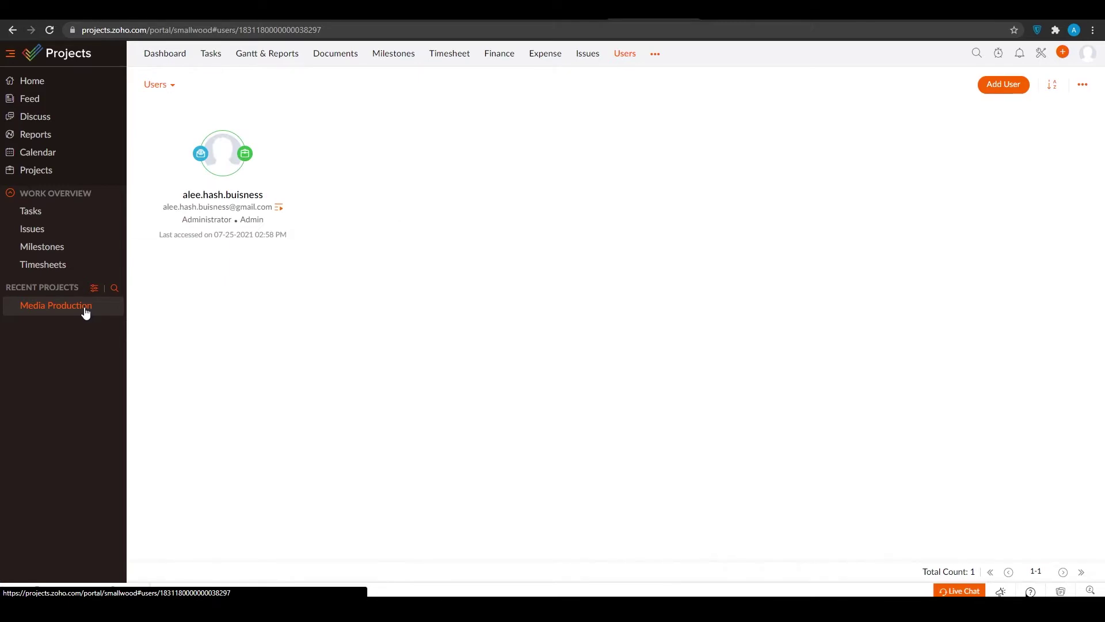
left_click(230, 180)
Return to the Zoho Accounts tab, close the list of Zoho apps, and view the account's active sessions
left_click(587, 20)
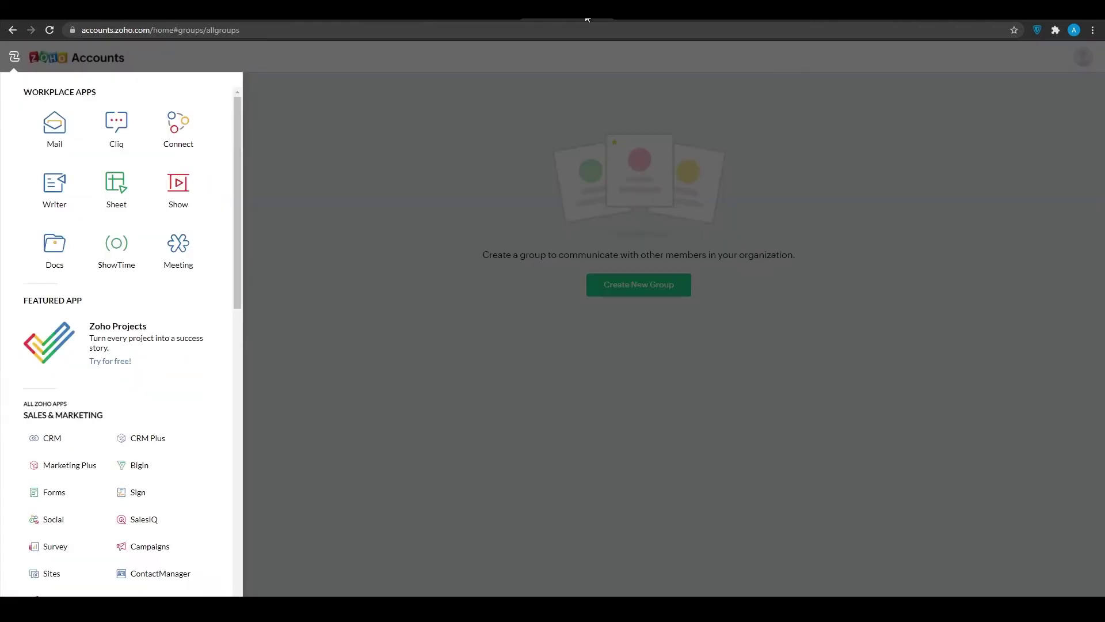
left_click(422, 184)
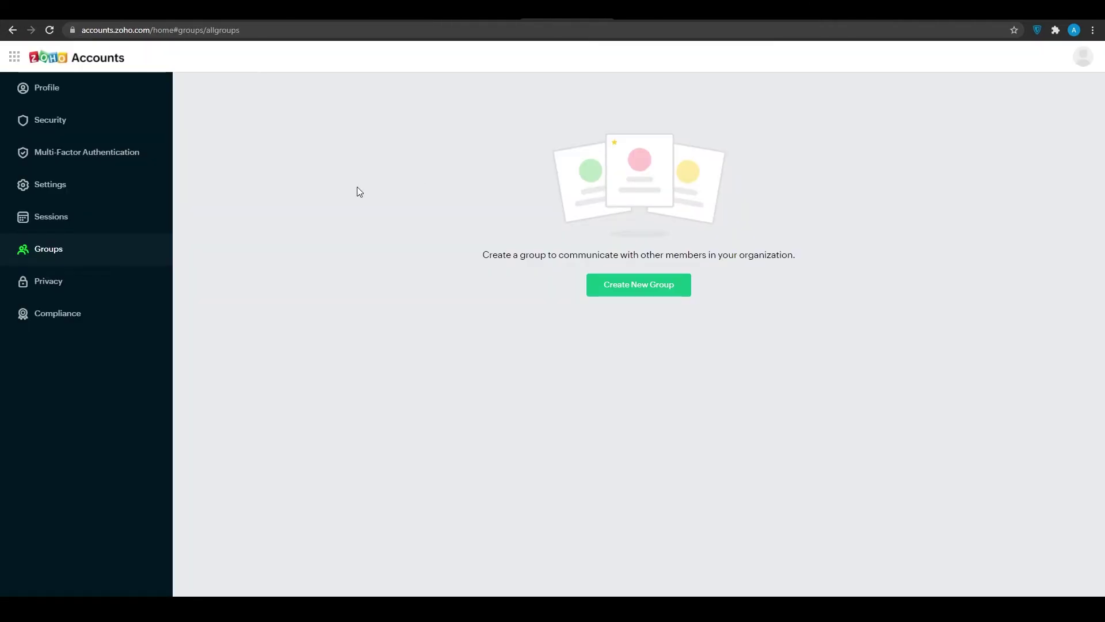
left_click(80, 229)
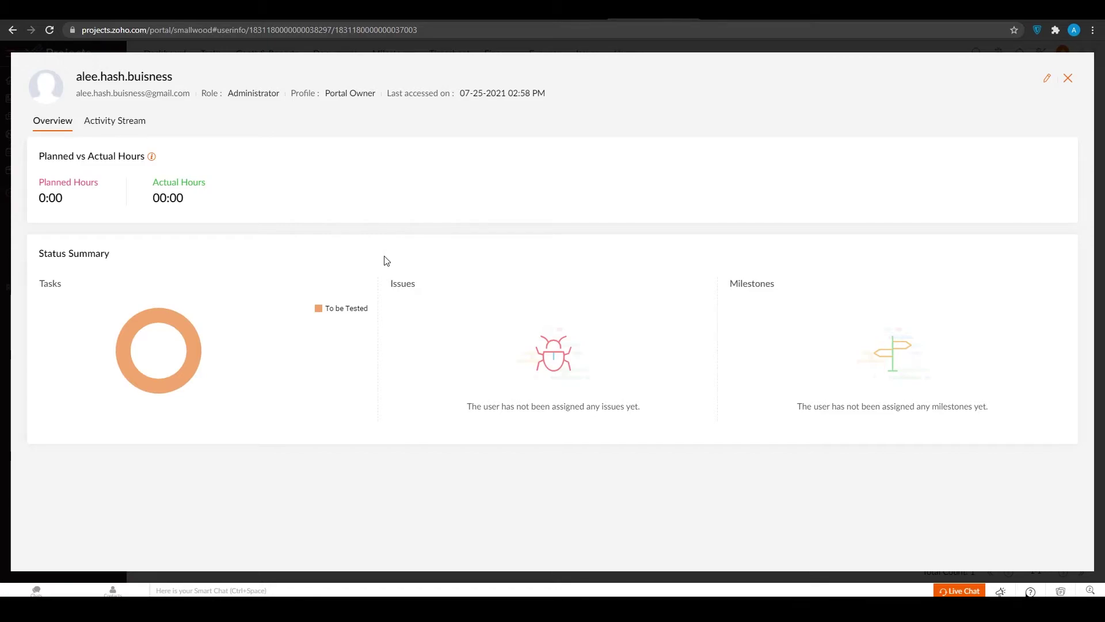
left_click(696, 19)
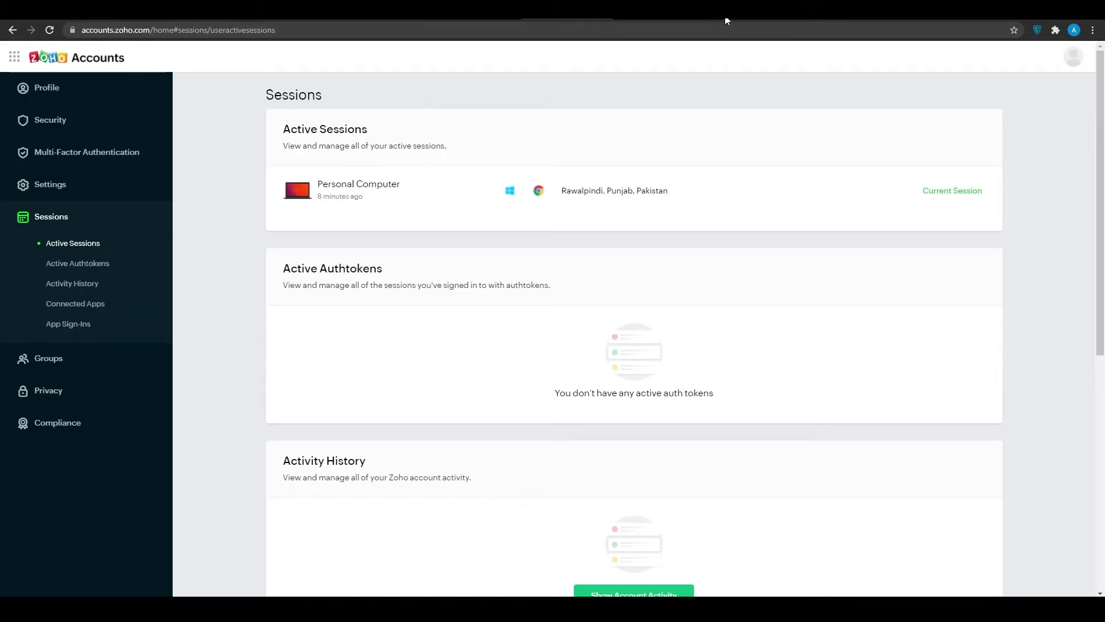
Examine the remaining sections of the Zoho account's Sessions page
scroll(447, 212, "down", 5)
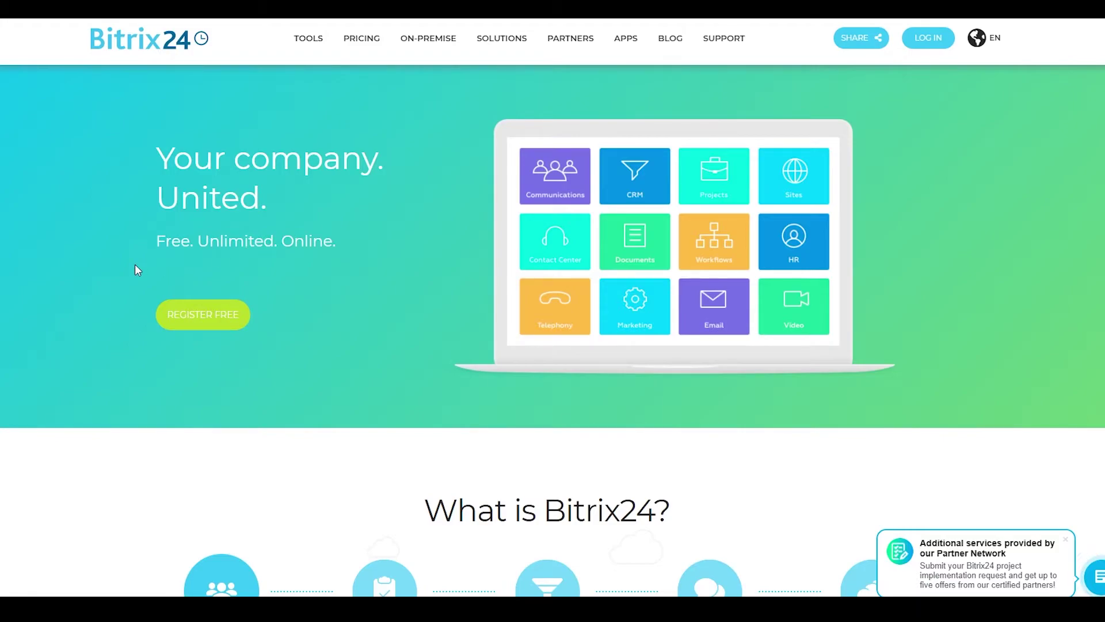
Review the Bitrix24 homepage, including its What is Bitrix24 section and the Tasks and projects overview
scroll(299, 294, "down", 5)
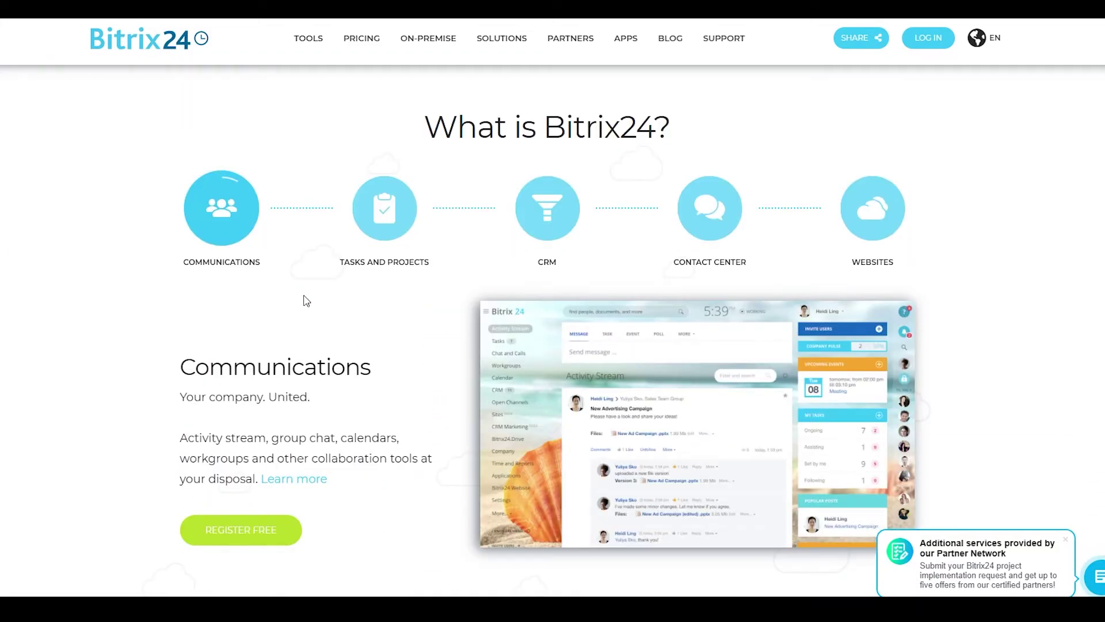
left_click(365, 228)
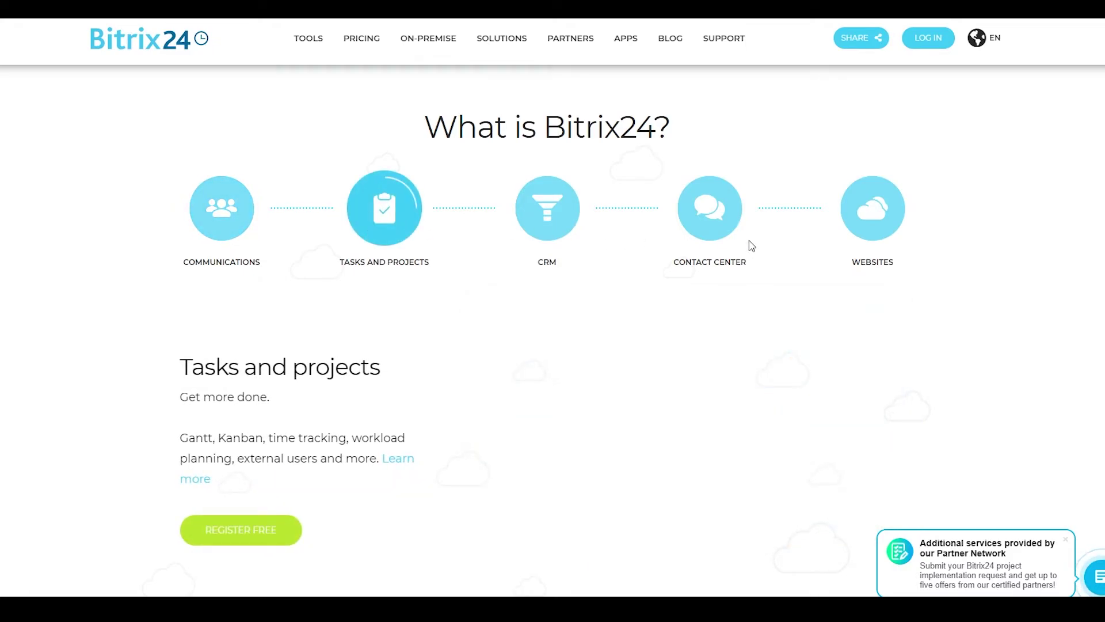
scroll(259, 230, "down", 5)
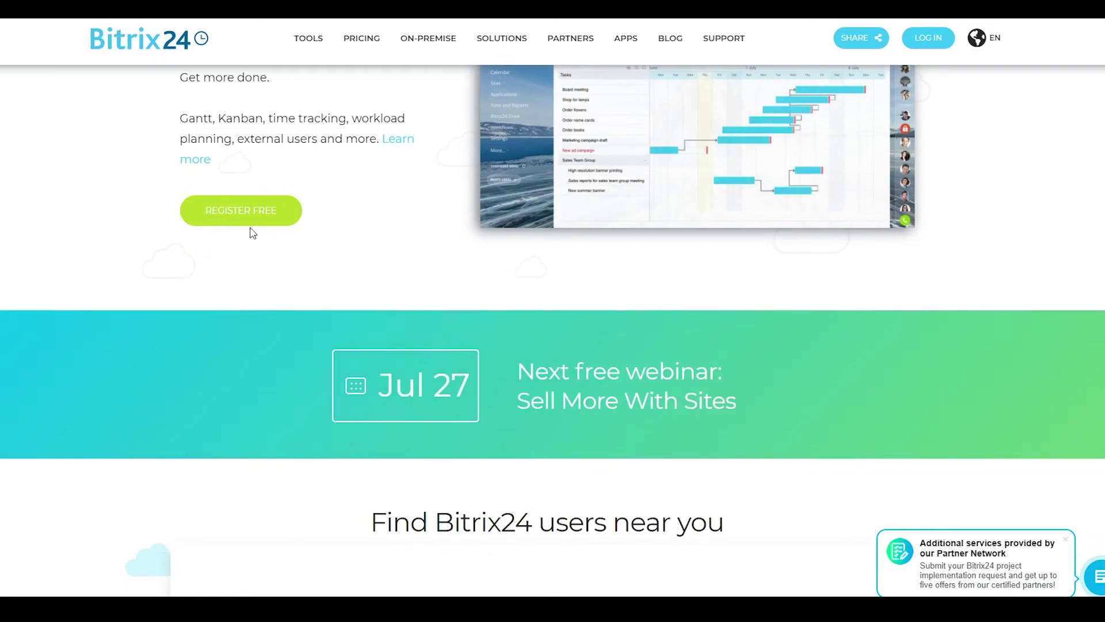
scroll(672, 316, "down", 7)
scroll(658, 312, "up", 3)
scroll(658, 311, "up", 15)
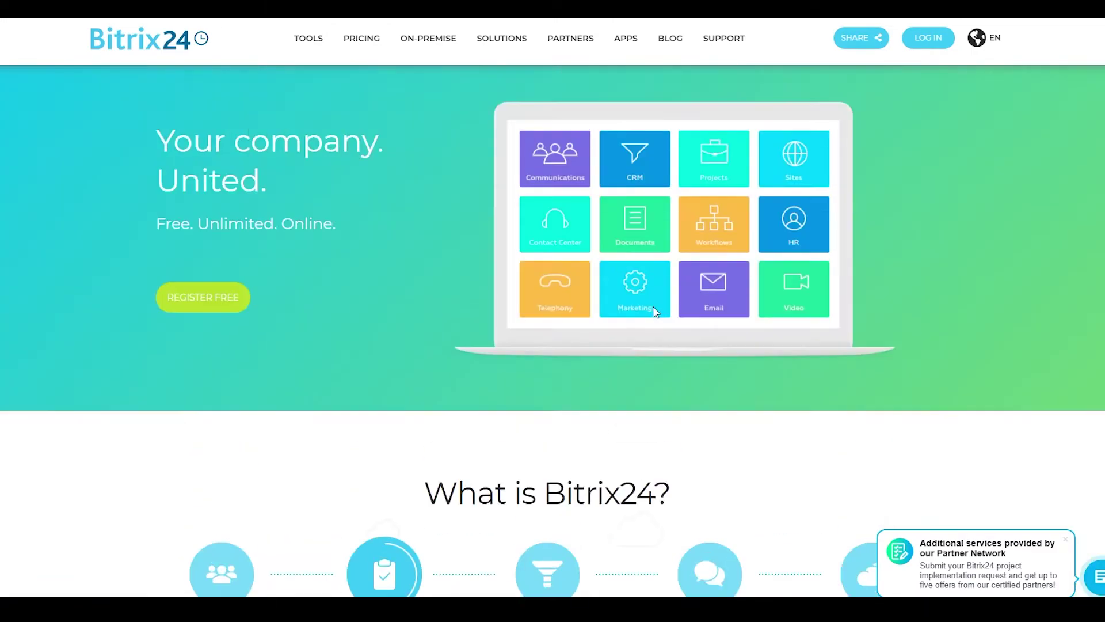
Dismiss the Partner Network notice and log in to Bitrix24 through the Your Bitrix24 prompt
left_click(1068, 543)
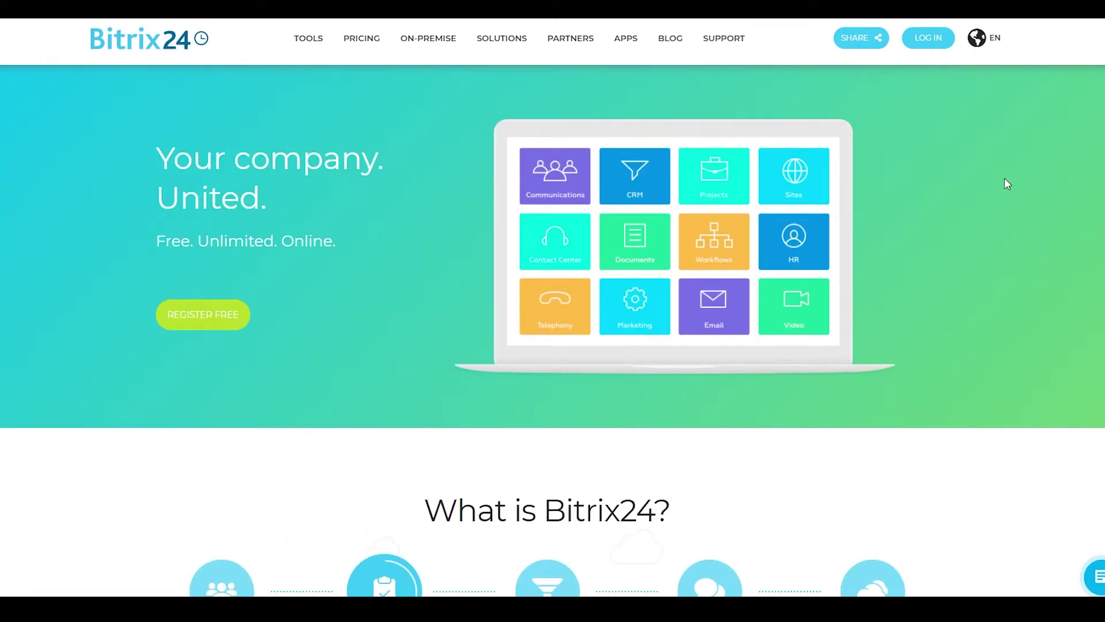
left_click(940, 38)
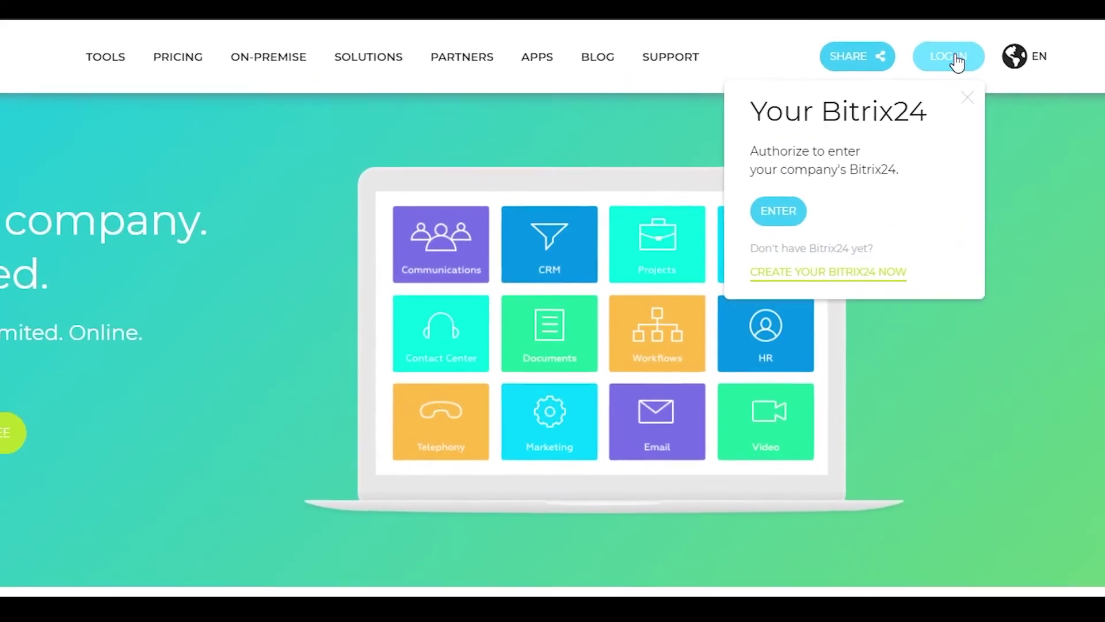
left_click(806, 195)
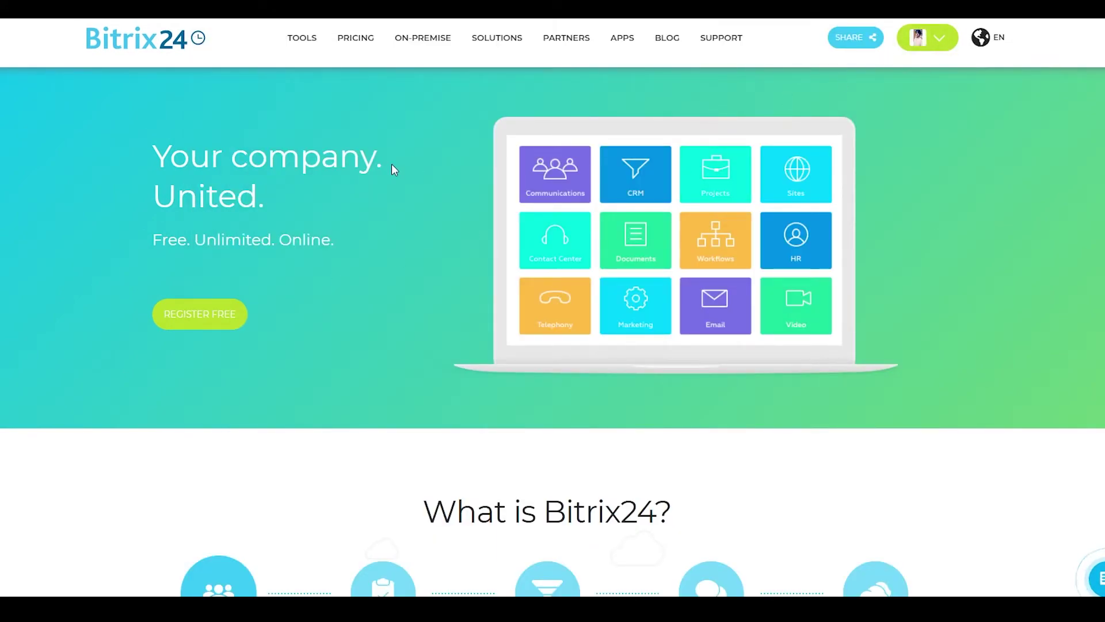
Open the Bitrix24 Tools page and examine its Communications and CRM sections
left_click(302, 39)
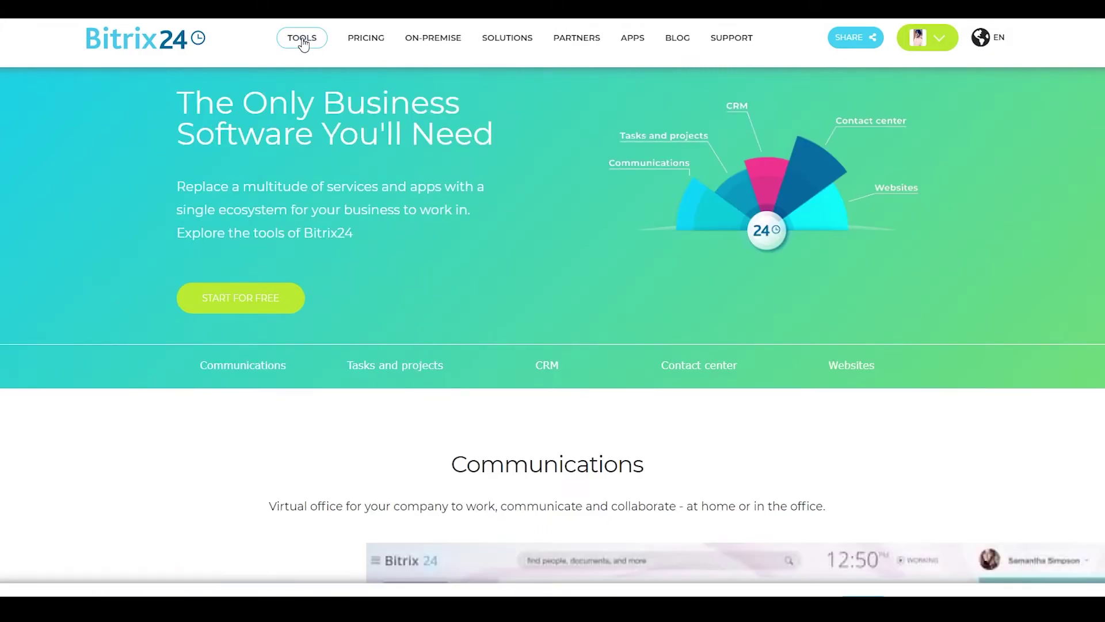
scroll(327, 61, "down", 6)
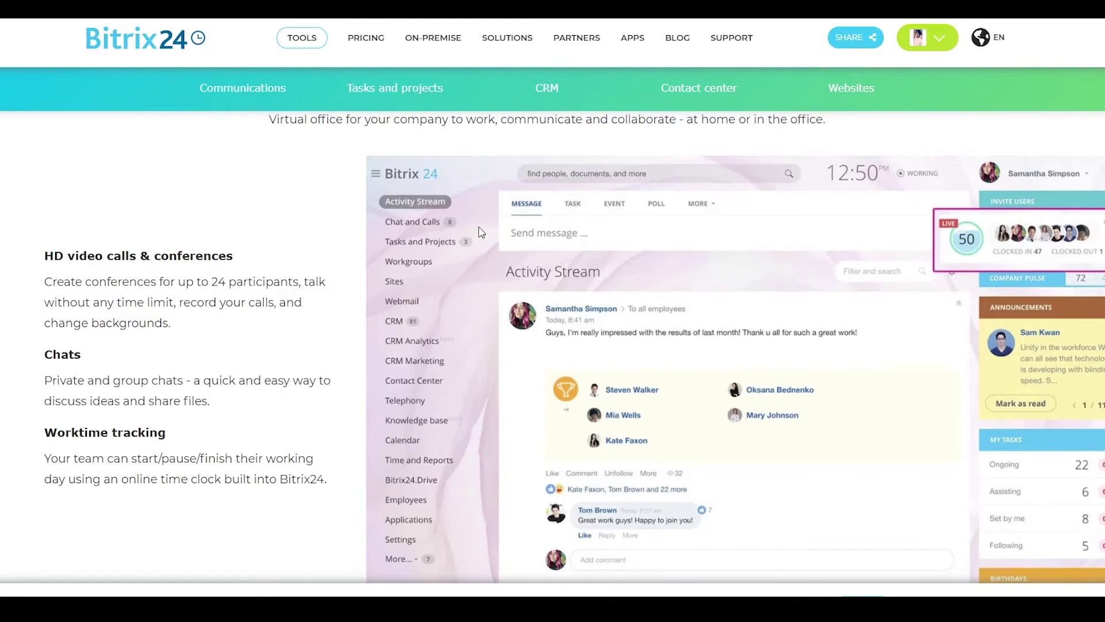
scroll(412, 196, "down", 5)
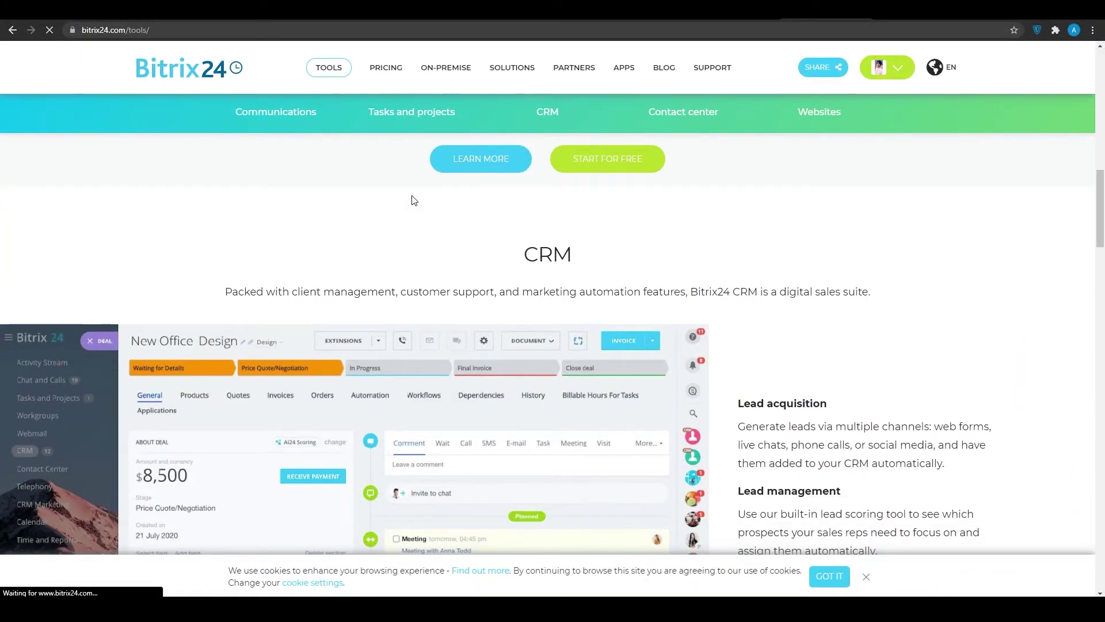
scroll(412, 200, "down", 1)
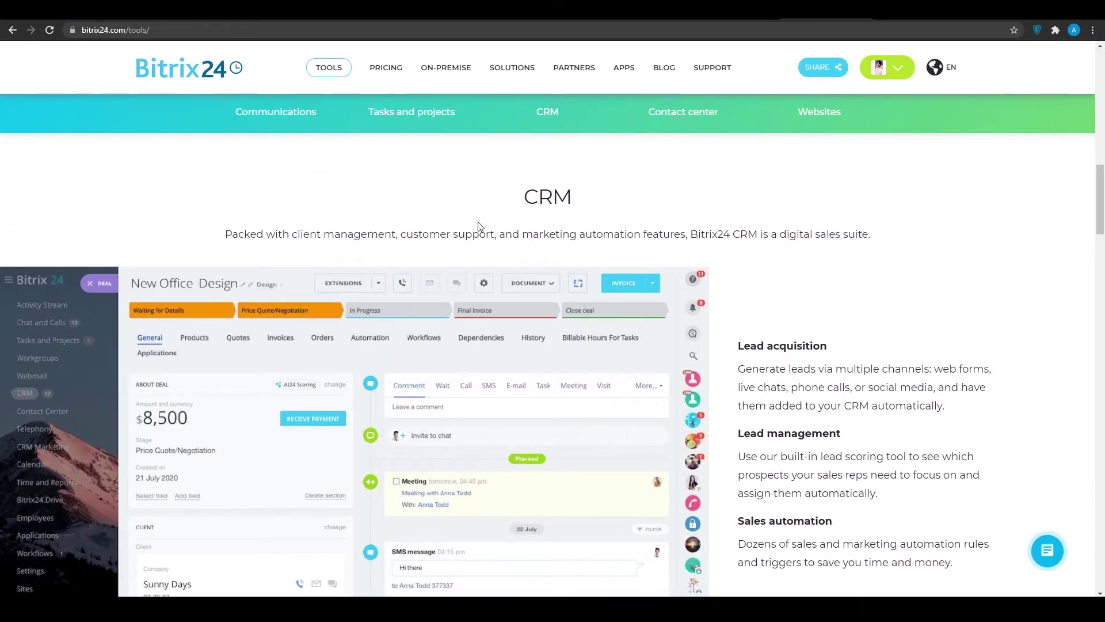
scroll(478, 226, "down", 1)
scroll(478, 227, "down", 1)
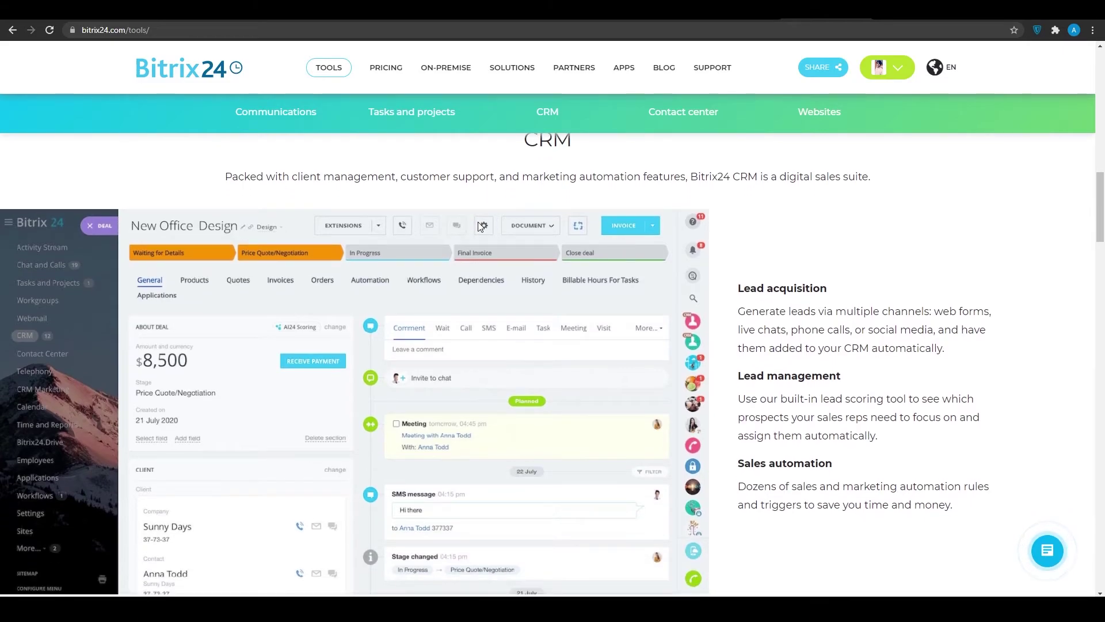
scroll(479, 226, "down", 1)
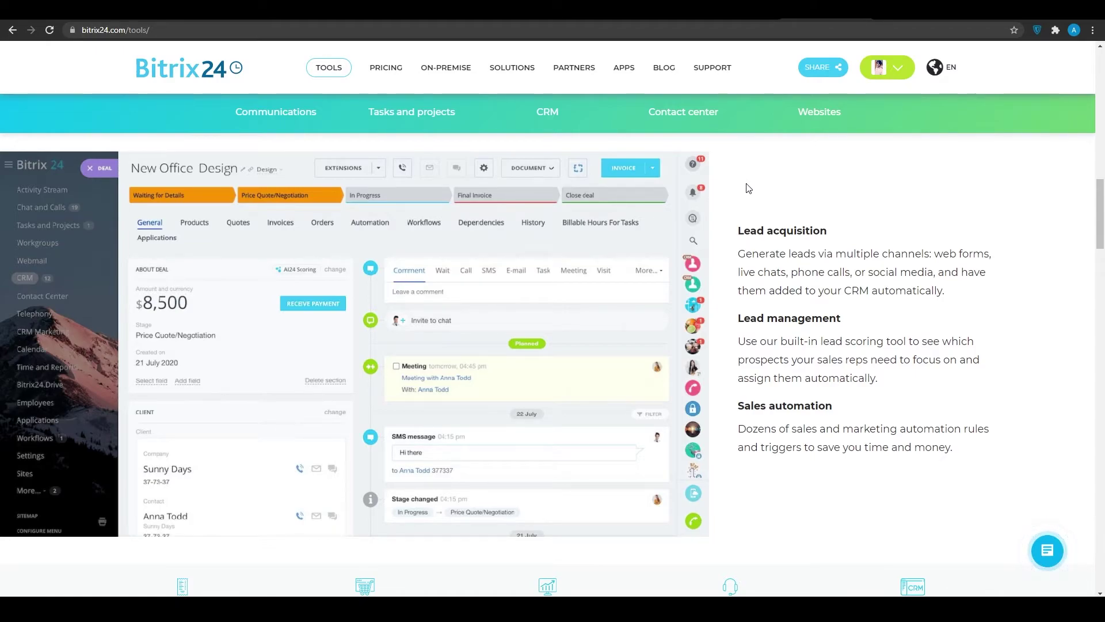
Review the extra CRM features and the Tasks & projects section, and return to the start of the Tools page
scroll(627, 242, "down", 3)
scroll(403, 256, "up", 3)
scroll(47, 368, "down", 8)
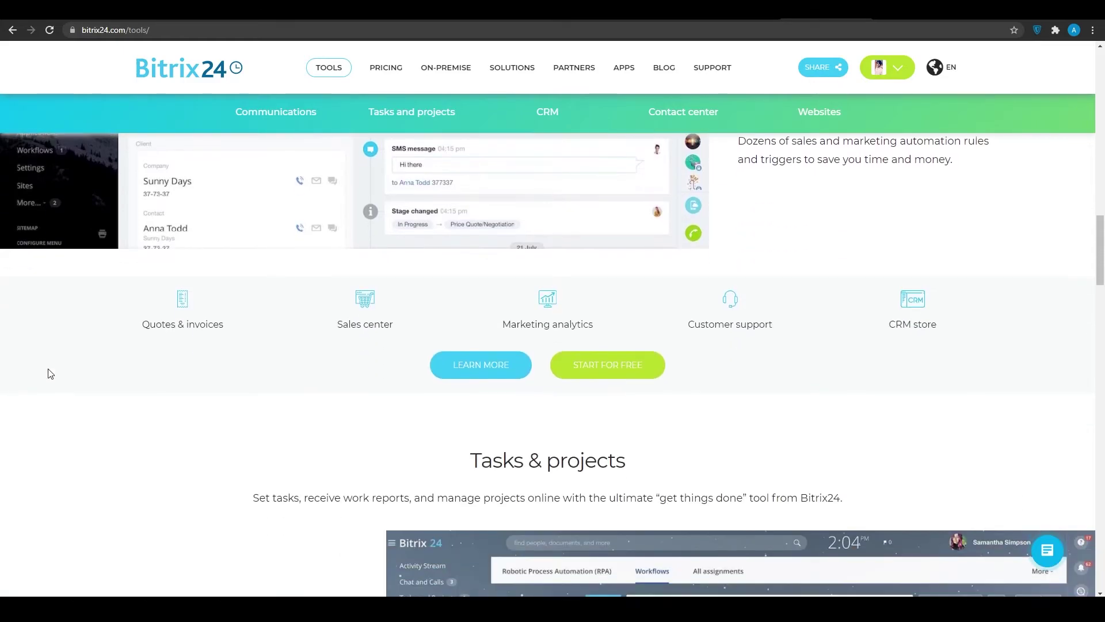
scroll(52, 362, "down", 3)
scroll(46, 357, "up", 11)
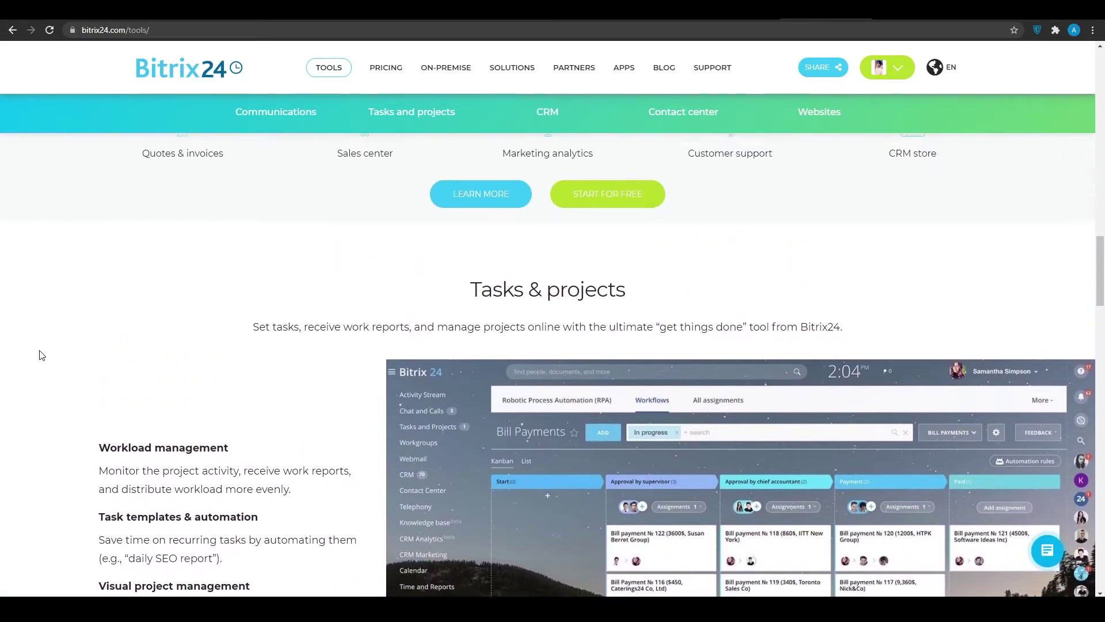
scroll(39, 350, "up", 3)
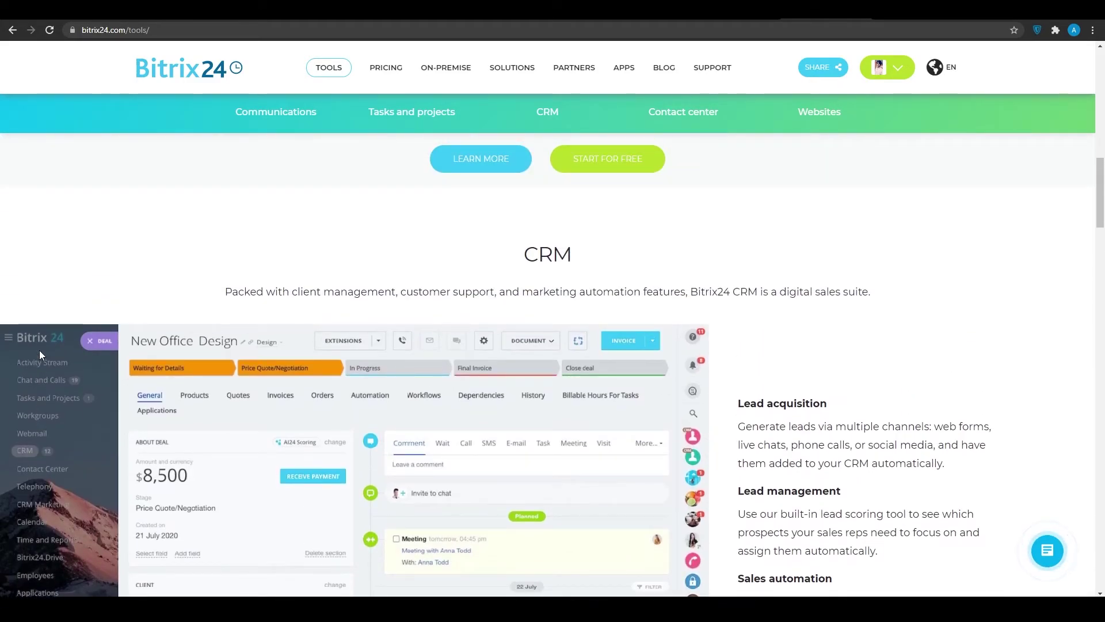
scroll(41, 350, "down", 3)
scroll(42, 347, "up", 8)
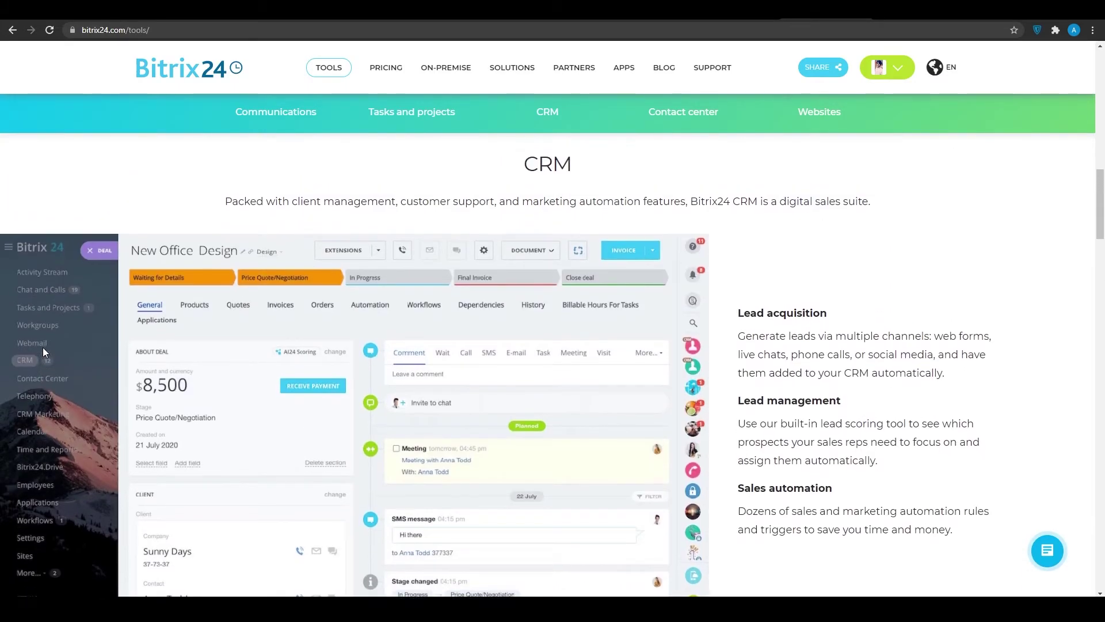
scroll(44, 351, "up", 9)
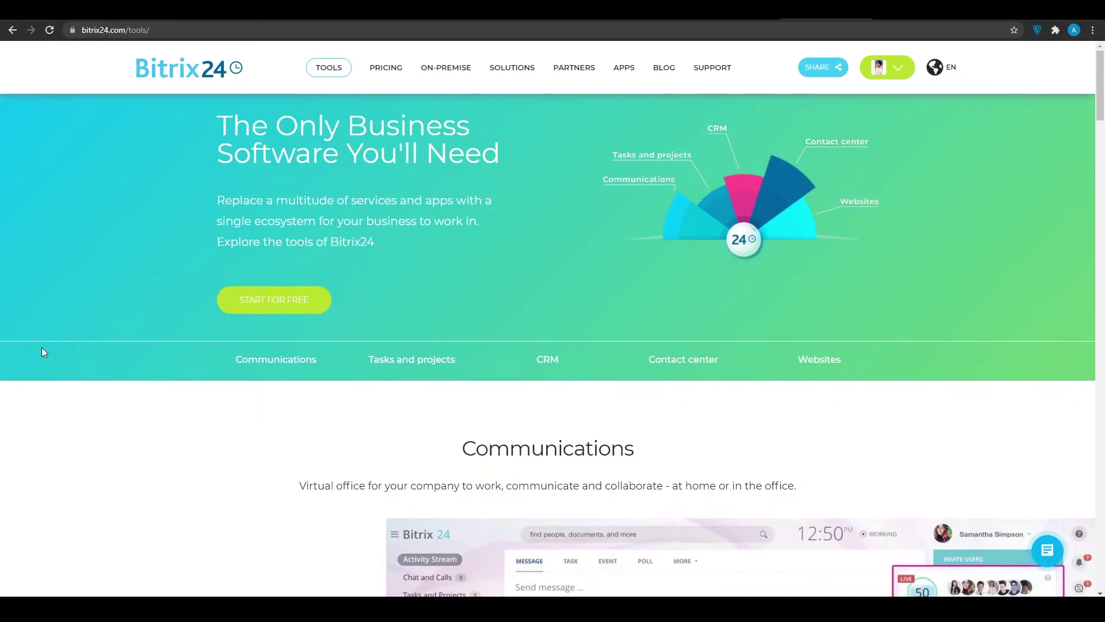
Open Bitrix24's pricing and compare the users, monthly fees and online storage of its Free, Special and Business plans
left_click(380, 73)
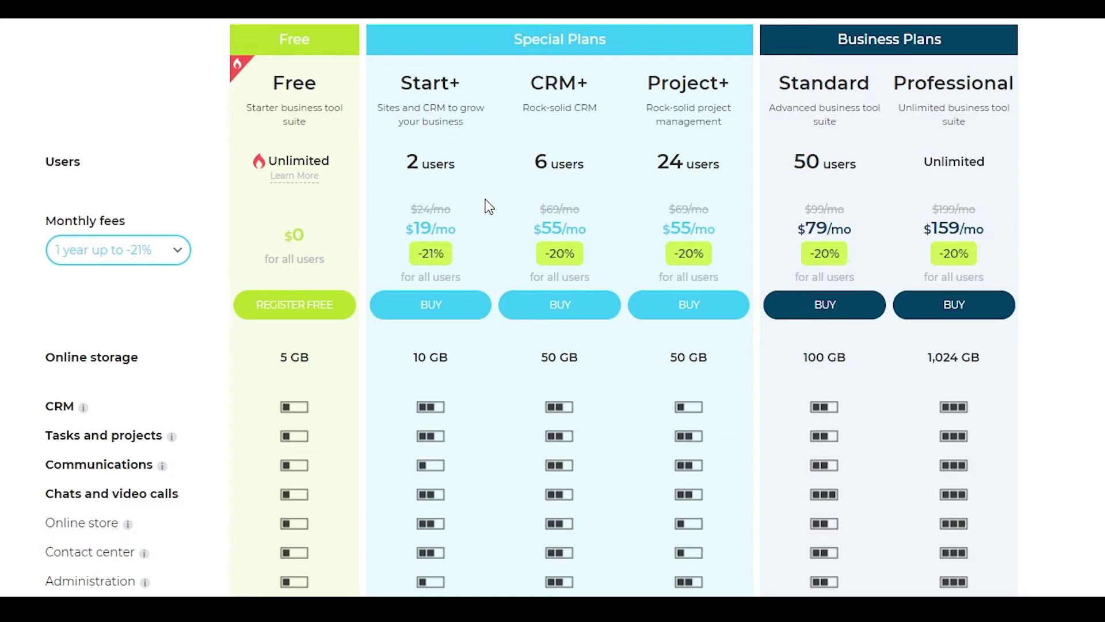
scroll(482, 204, "down", 3)
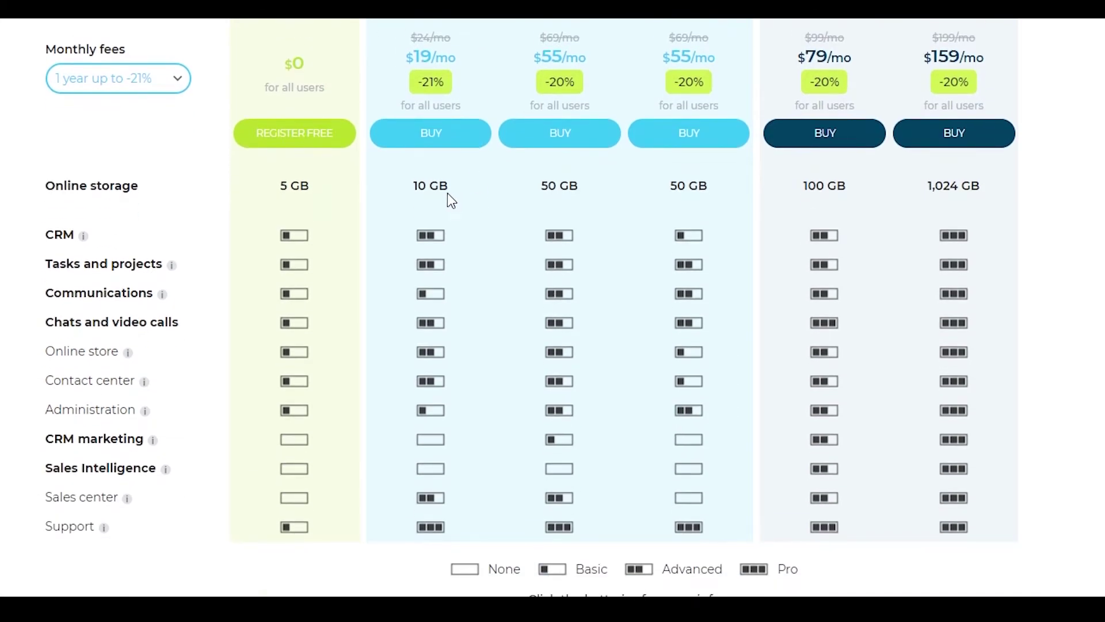
scroll(267, 132, "up", 1)
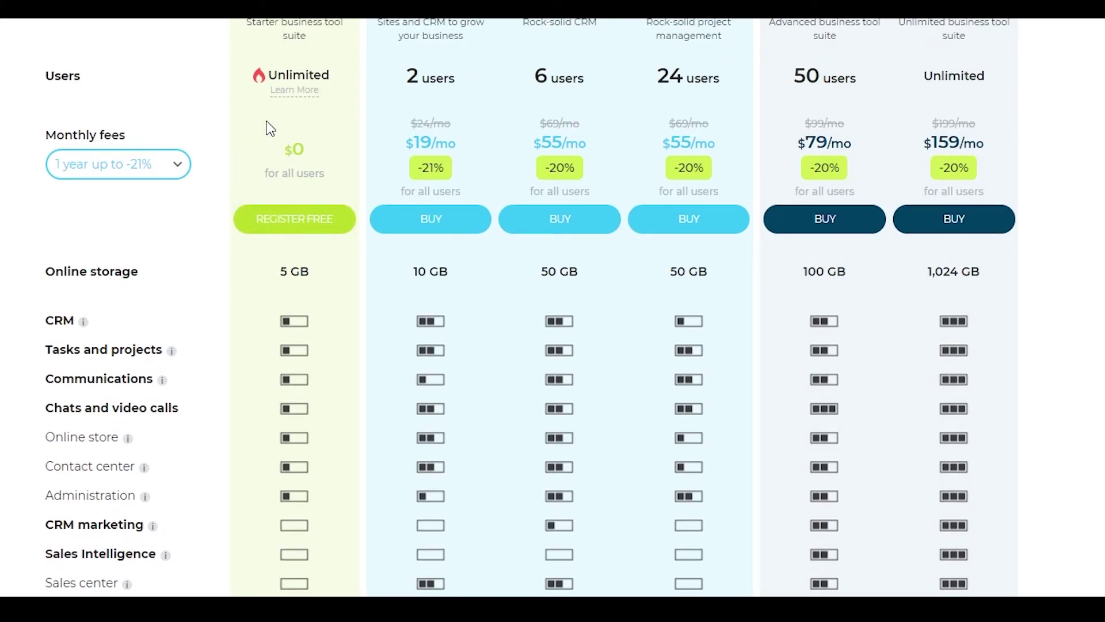
Examine the detailed Features comparison of the Bitrix24 plans and return to the plan price overview
scroll(371, 267, "down", 10)
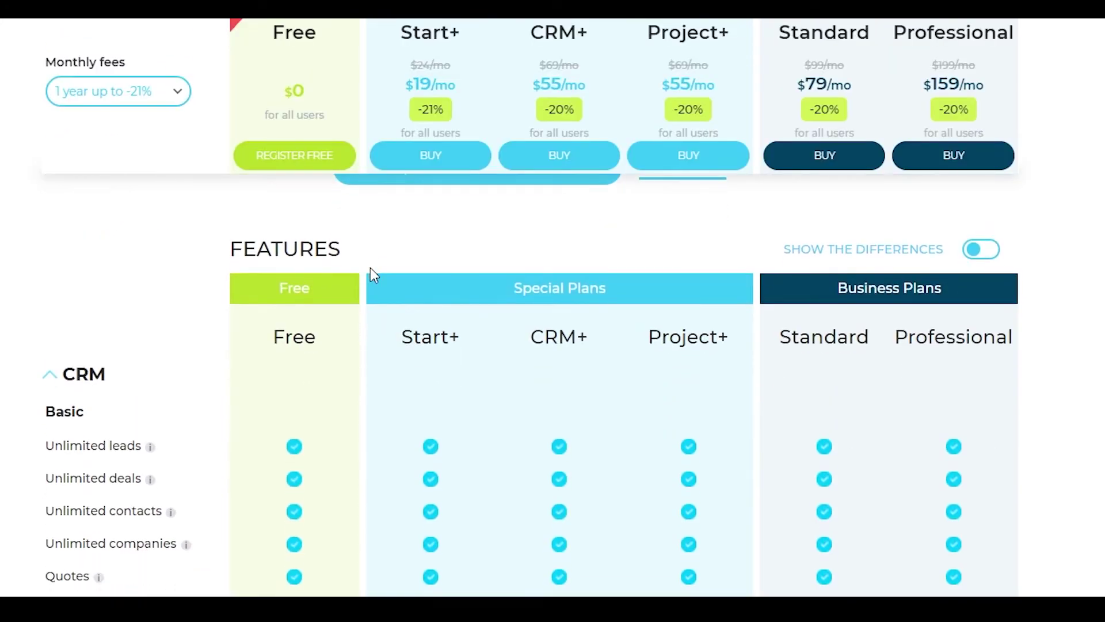
scroll(371, 268, "down", 5)
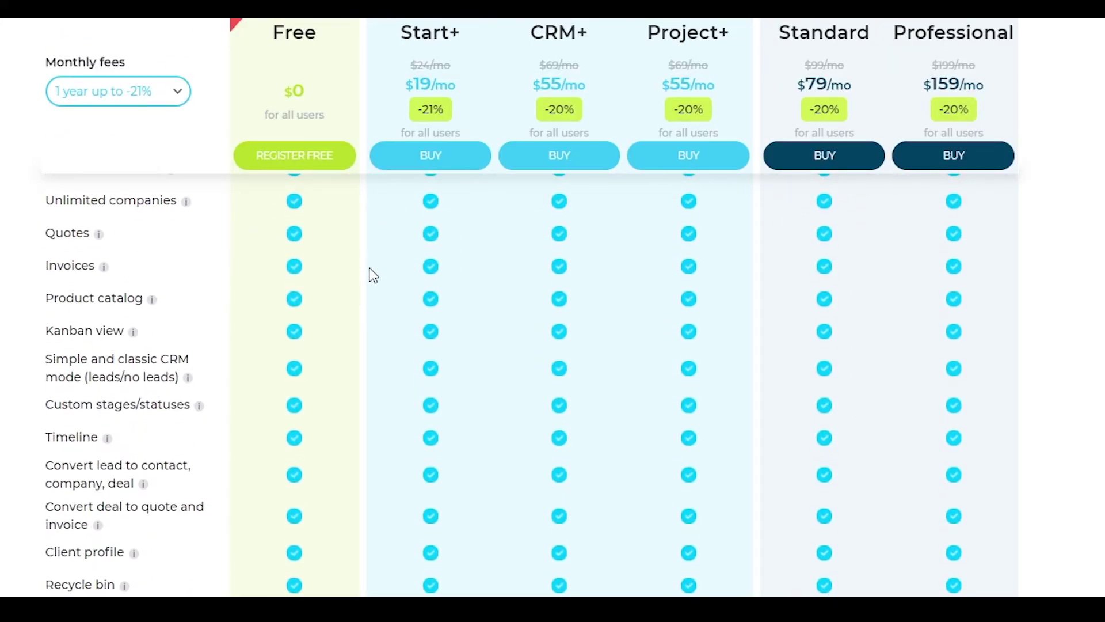
scroll(373, 275, "down", 20)
scroll(368, 280, "down", 5)
scroll(355, 285, "up", 20)
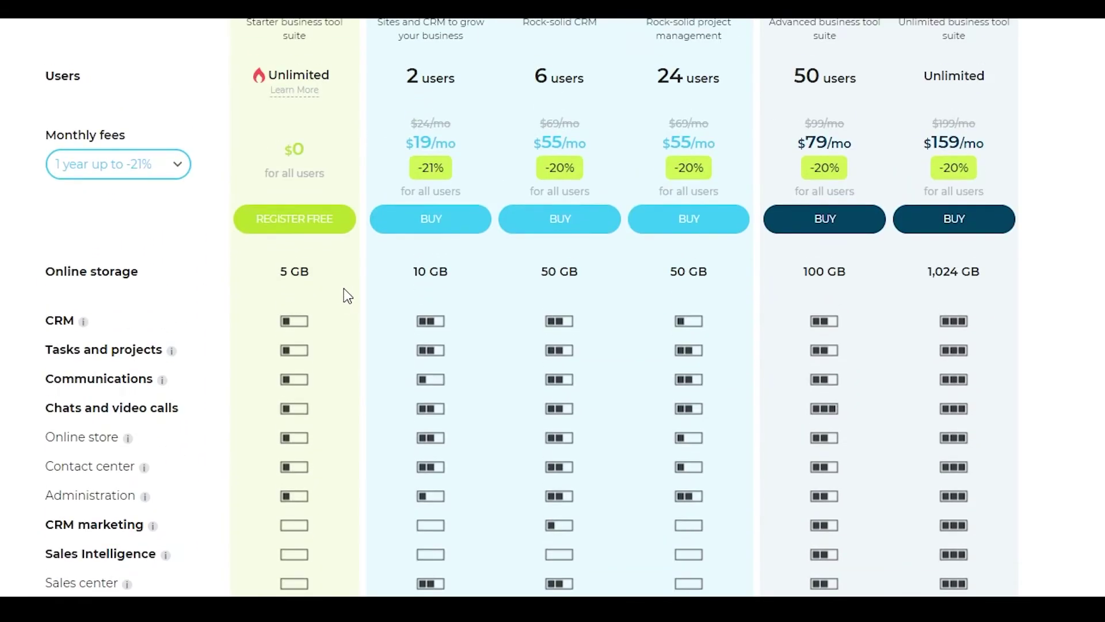
scroll(320, 303, "up", 5)
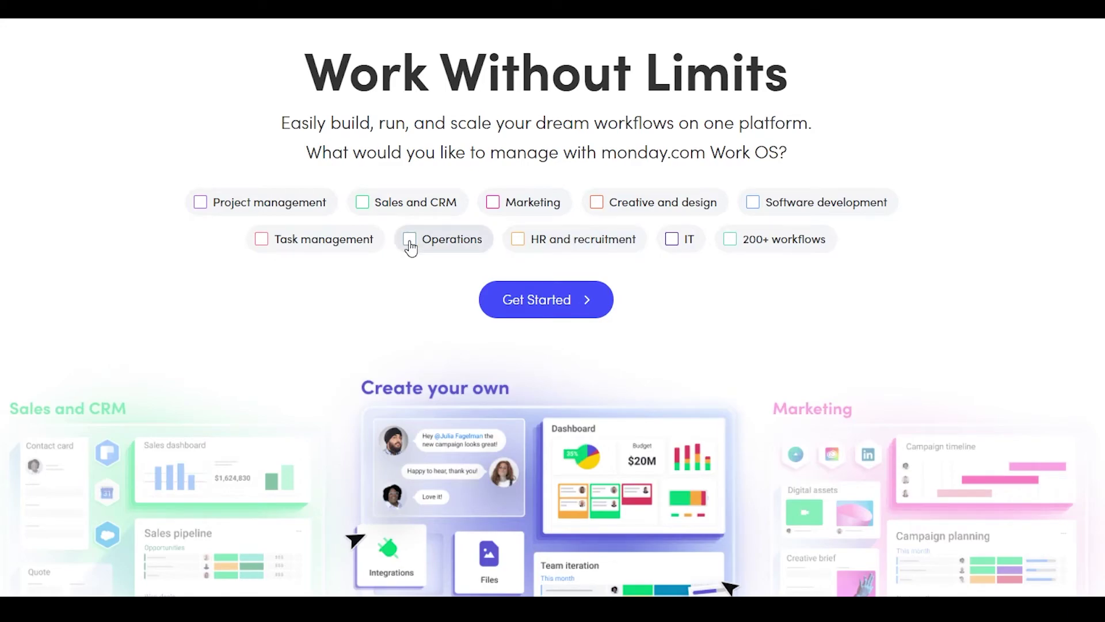
Look through the monday.com homepage's Work OS previews and customer logos
scroll(399, 248, "down", 5)
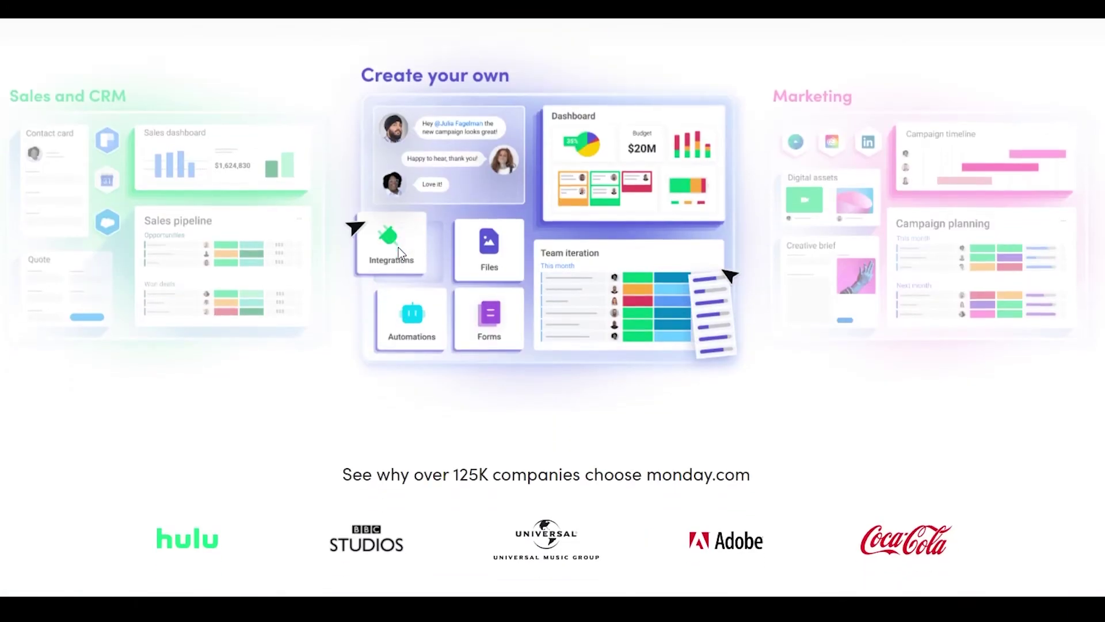